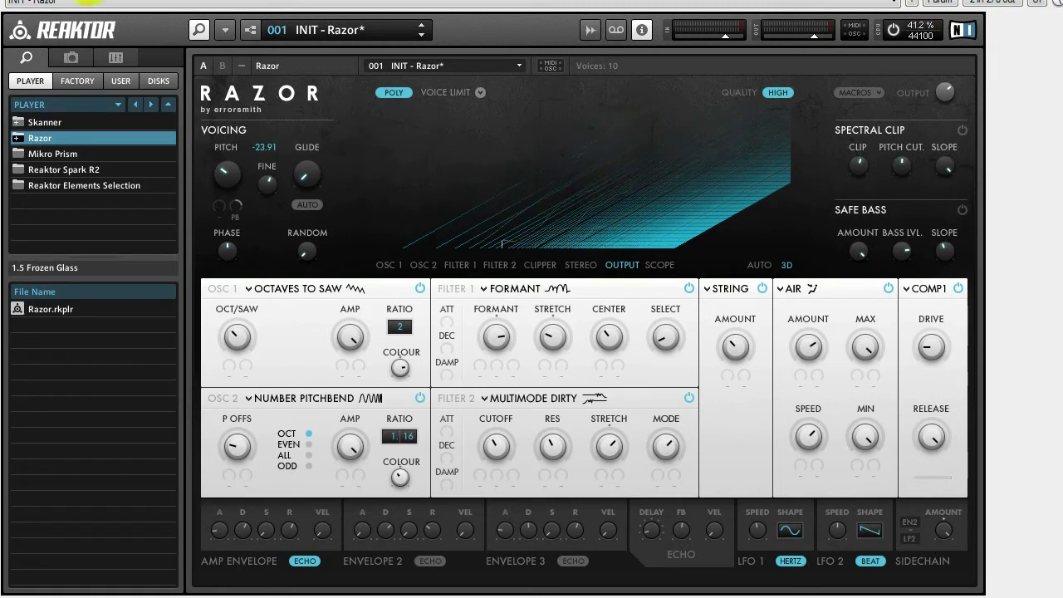
Step: Open the snapshot list and reset the patch by loading the INIT - Razor snapshot
click(70, 57)
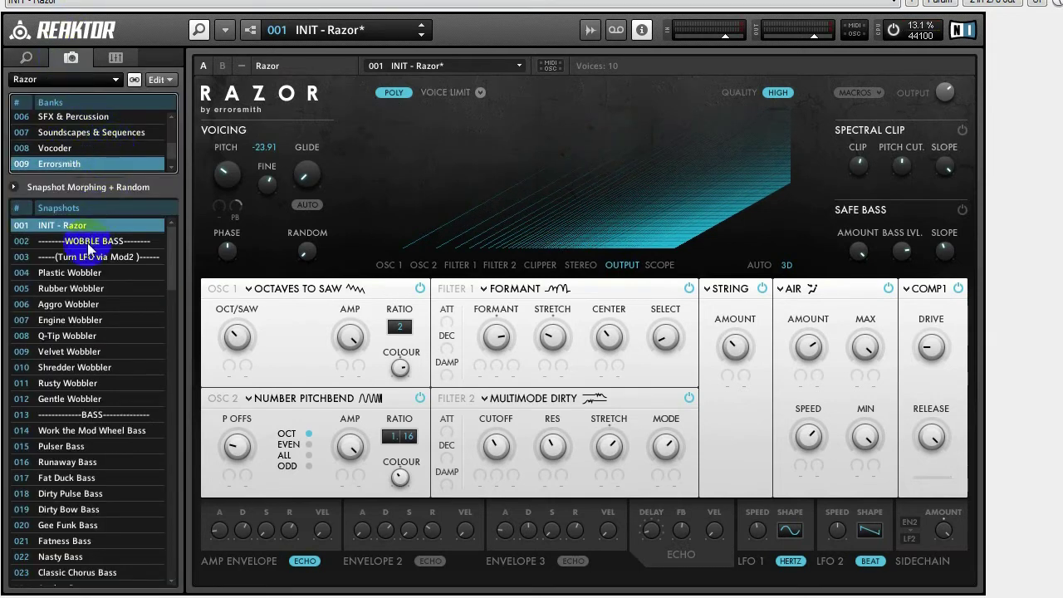
click(79, 273)
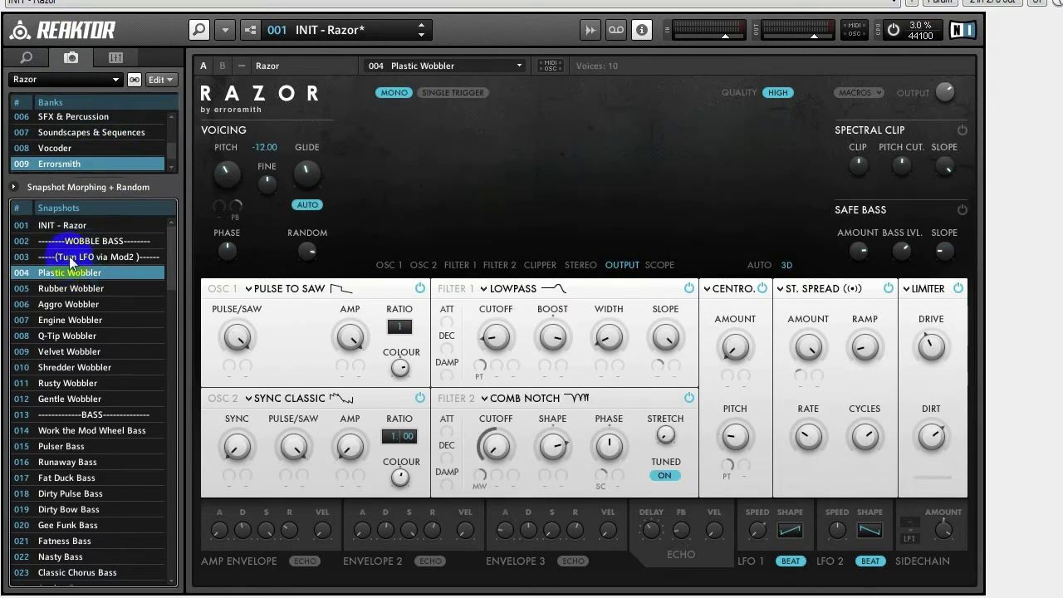
click(61, 227)
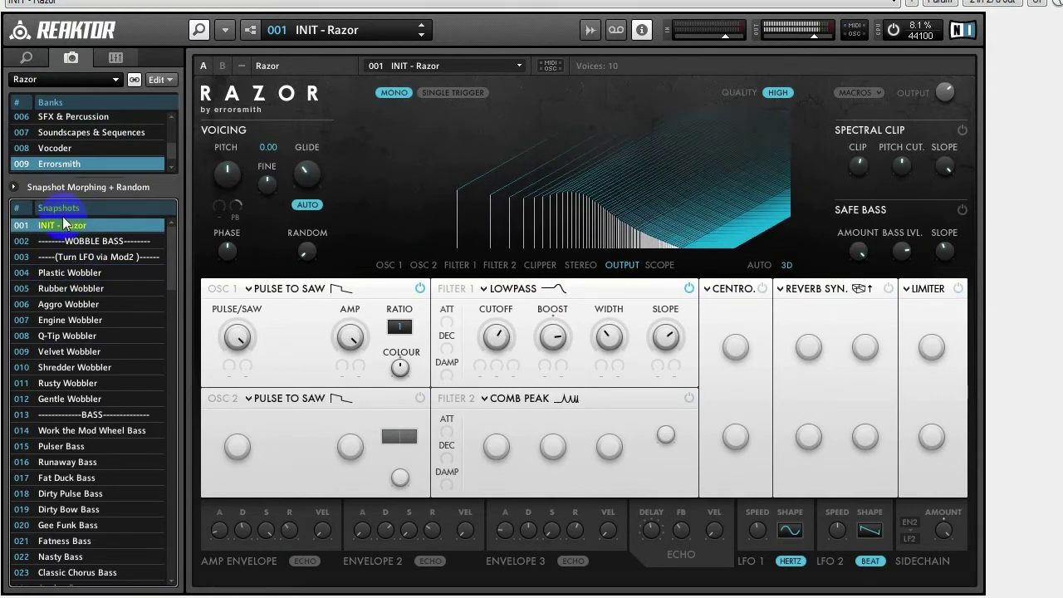
Step: Switch the voicing from Mono to Poly and bring up its voice limit options
click(393, 93)
click(480, 92)
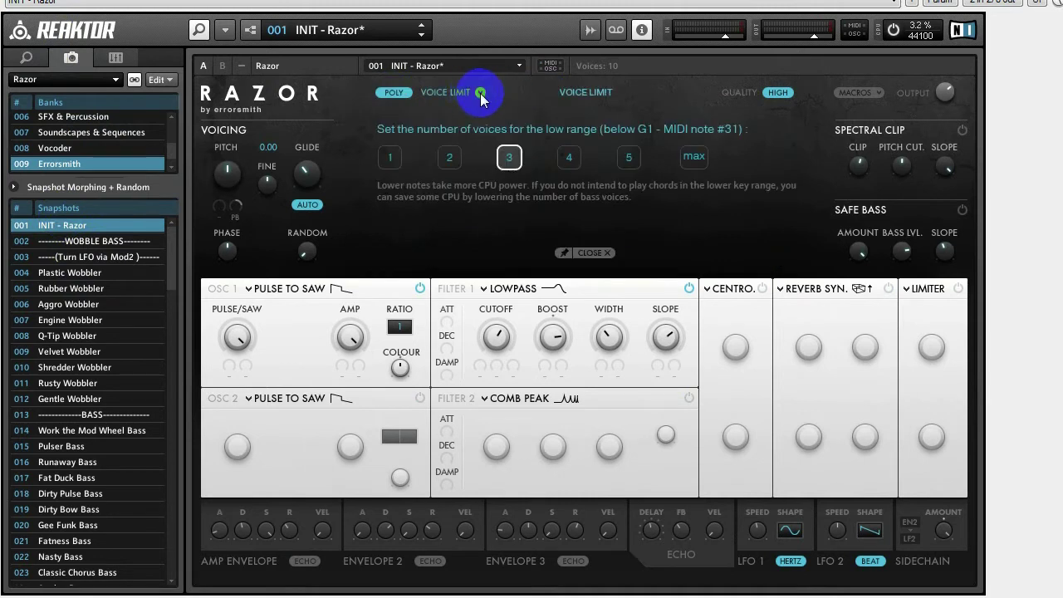
click(420, 162)
Step: Turn the glide down to its minimum with Auto disabled, and switch off Filter 1
drag(311, 170, 325, 270)
click(307, 205)
click(689, 288)
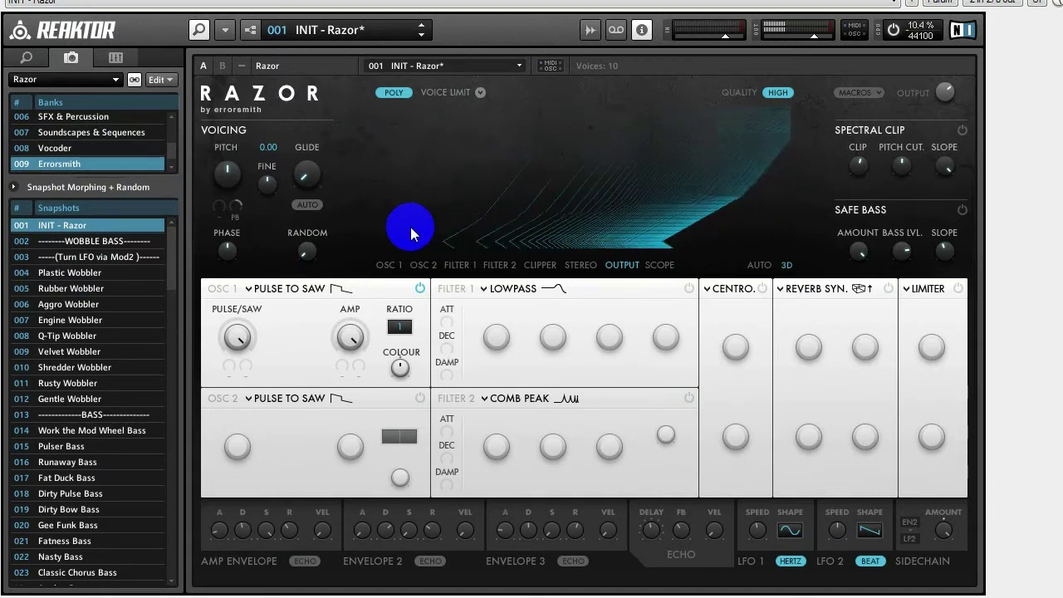
Step: Set Oscillator 1 to Octaves to Saw with an Oct/Saw blend of about 0.41 and a Colour of 4.3
click(287, 289)
click(591, 200)
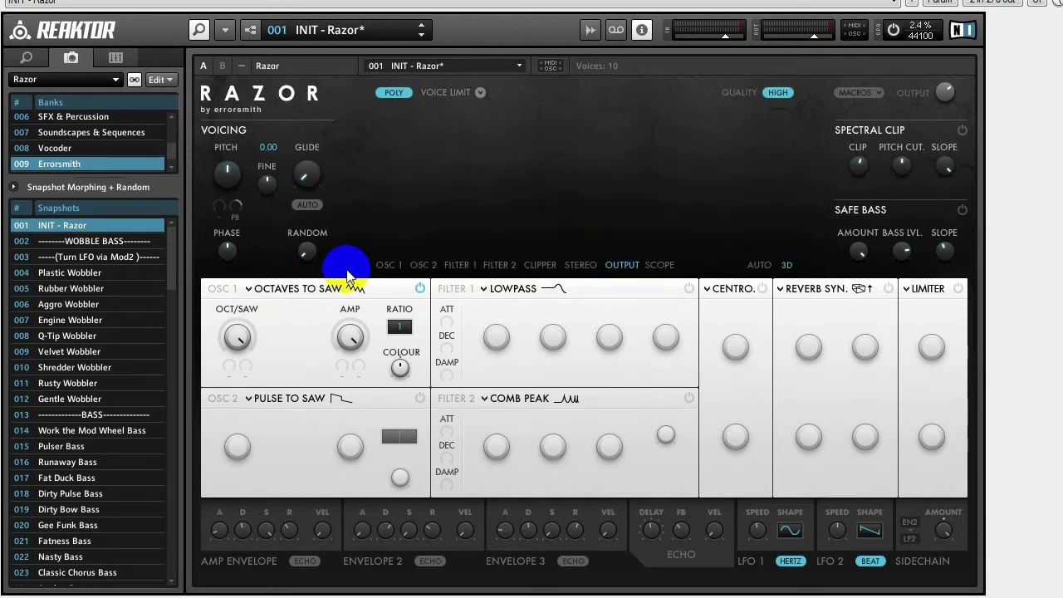
drag(241, 334, 244, 410)
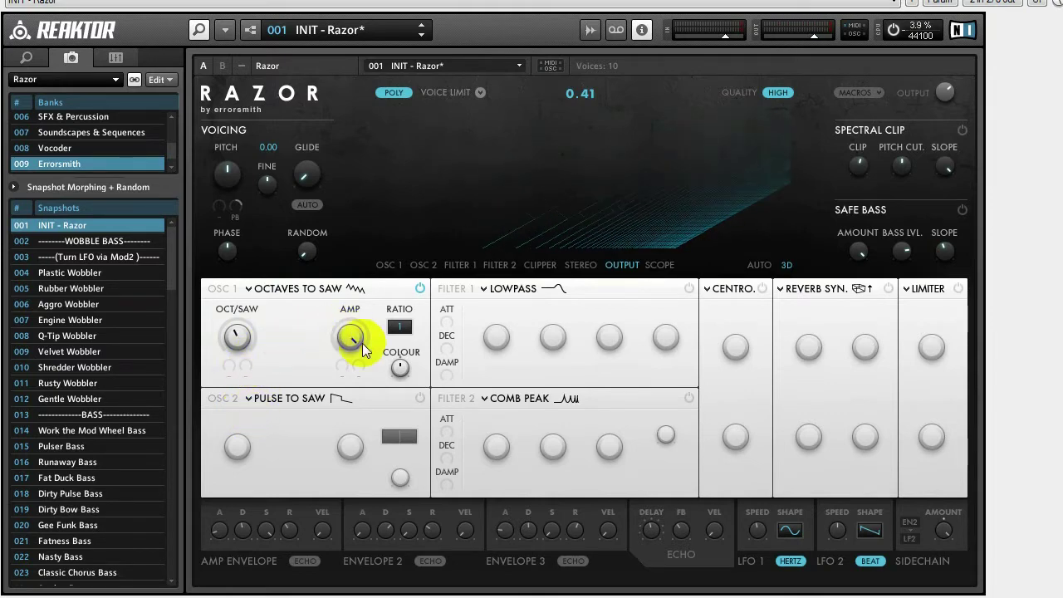
click(406, 339)
drag(407, 342, 408, 326)
Step: Lower the voice pitch to -24.00 and set Oscillator 1's Ratio to 2 with Oct/Saw at 0.4
drag(227, 179, 238, 205)
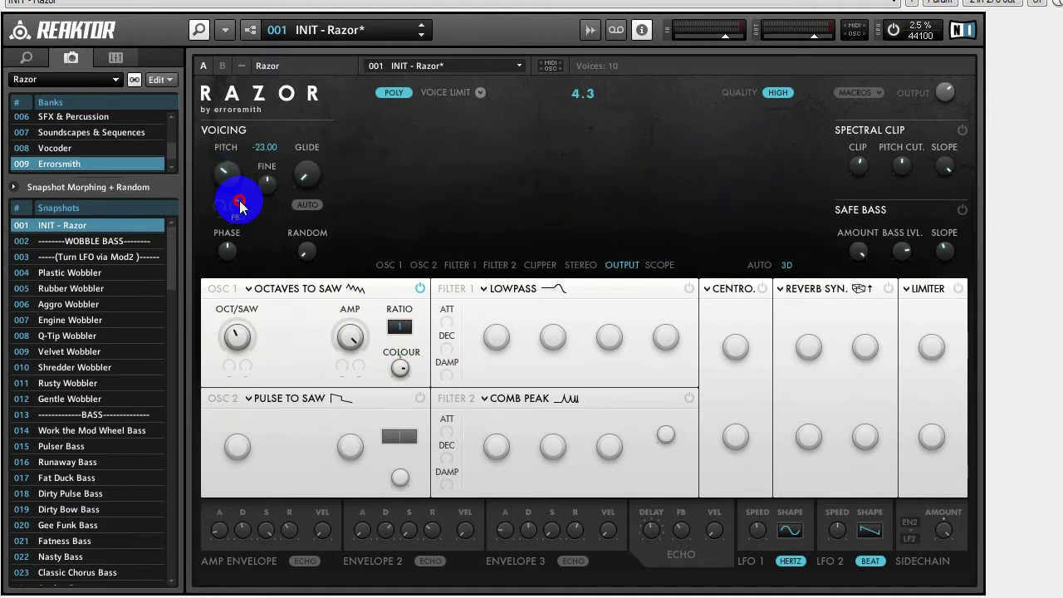
drag(406, 326, 406, 321)
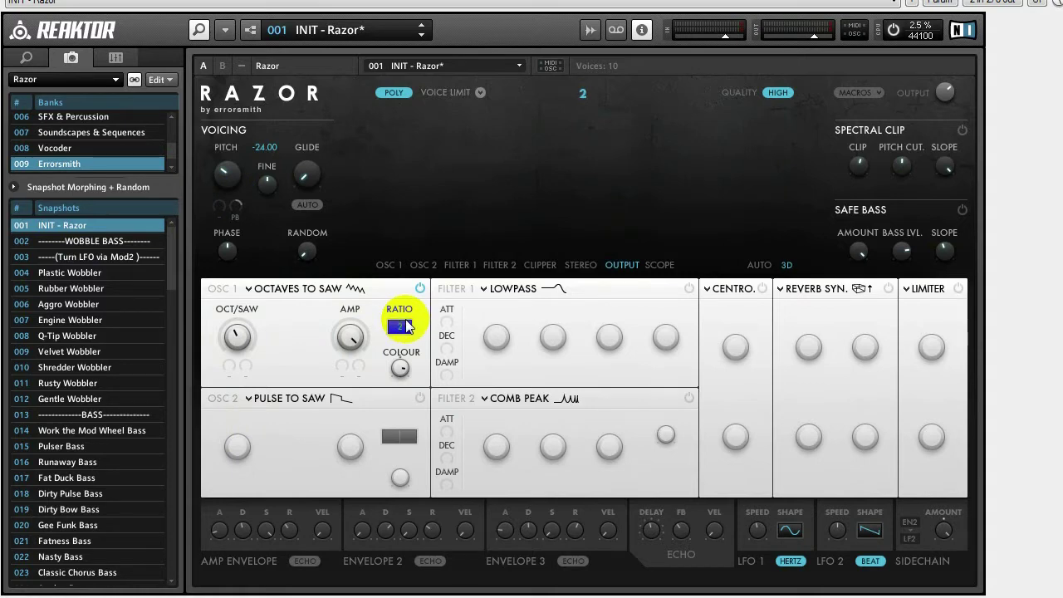
mouse_move(235, 337)
mouse_down()
mouse_move(244, 359)
mouse_move(254, 338)
mouse_up()
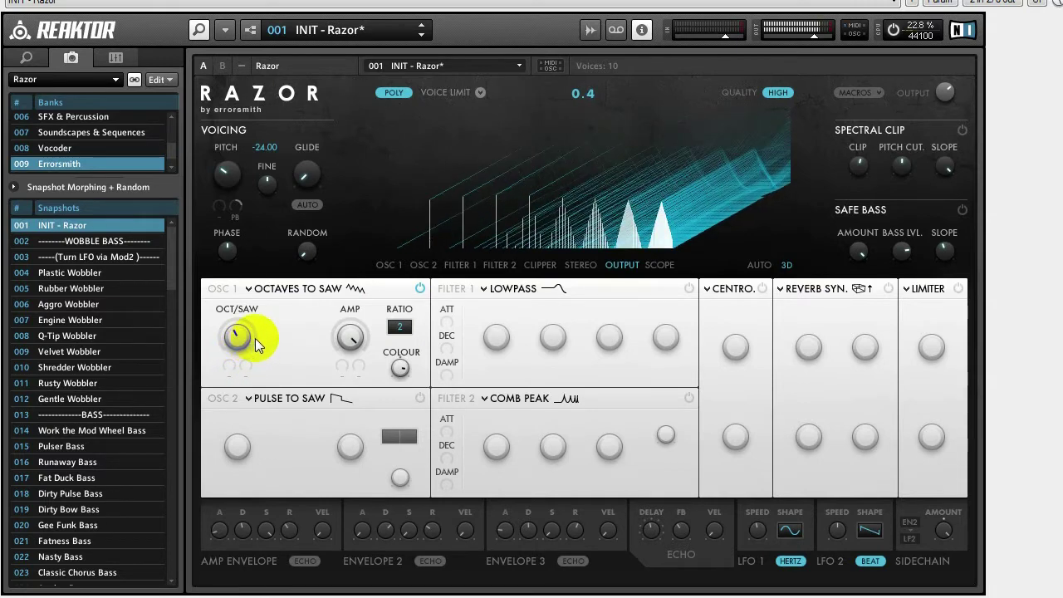
click(410, 366)
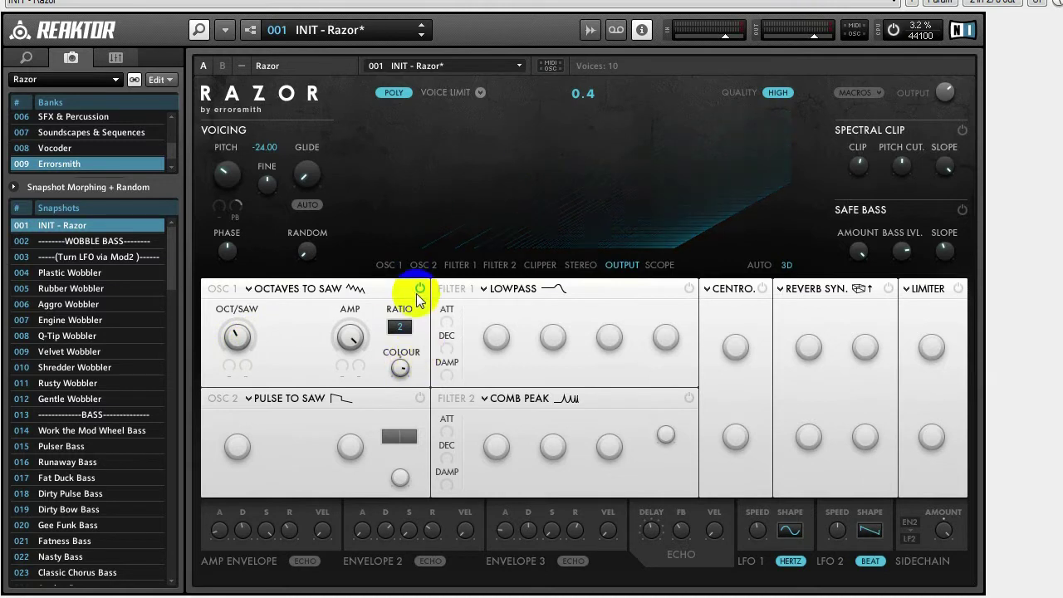
Step: Switch off Oscillator 1 and enable Oscillator 2 with the Number Pitchbend waveform
click(421, 288)
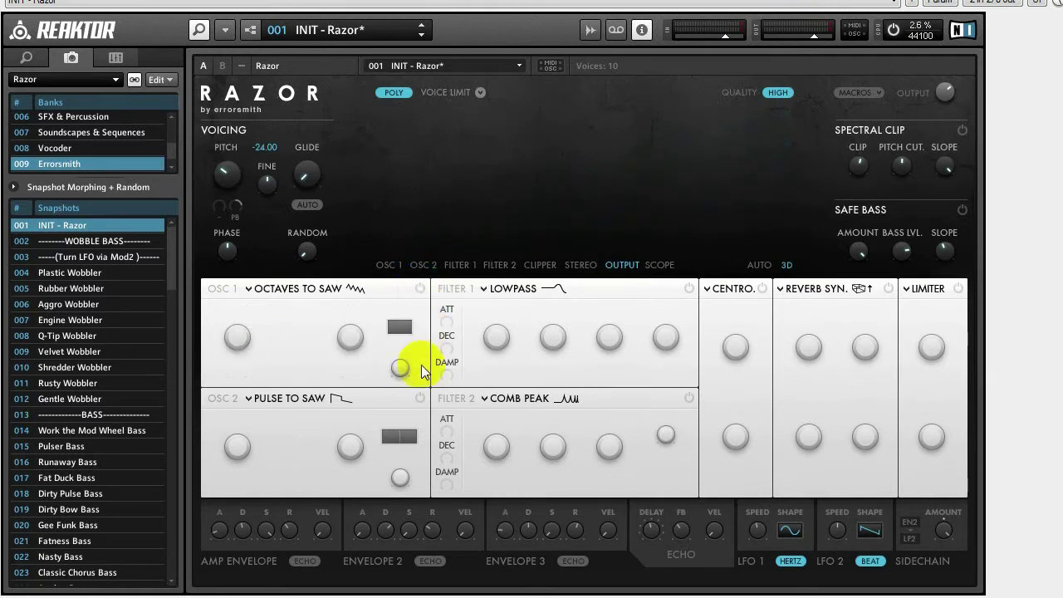
click(420, 397)
click(315, 396)
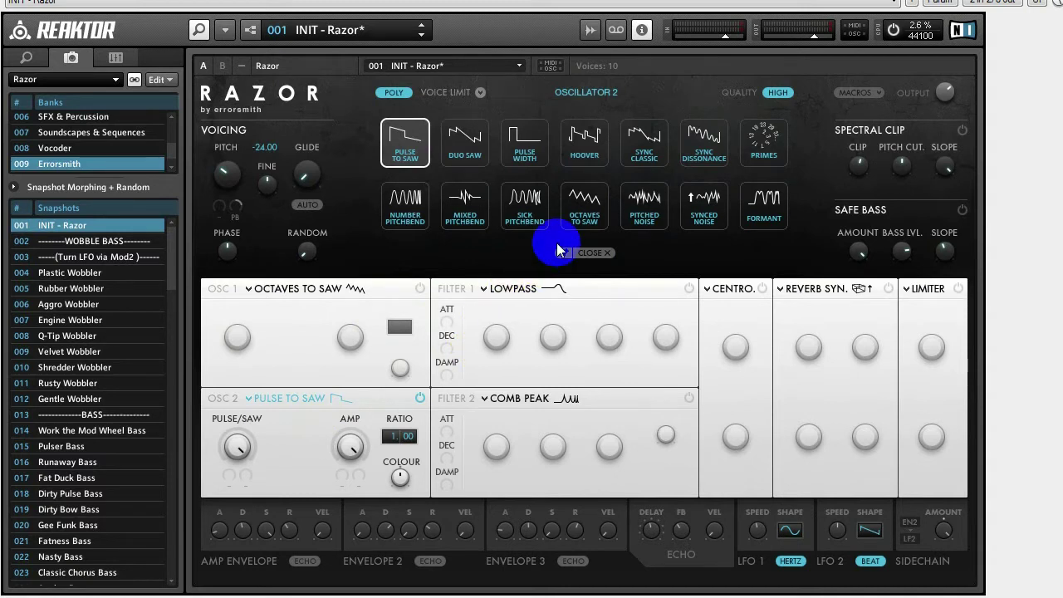
click(407, 201)
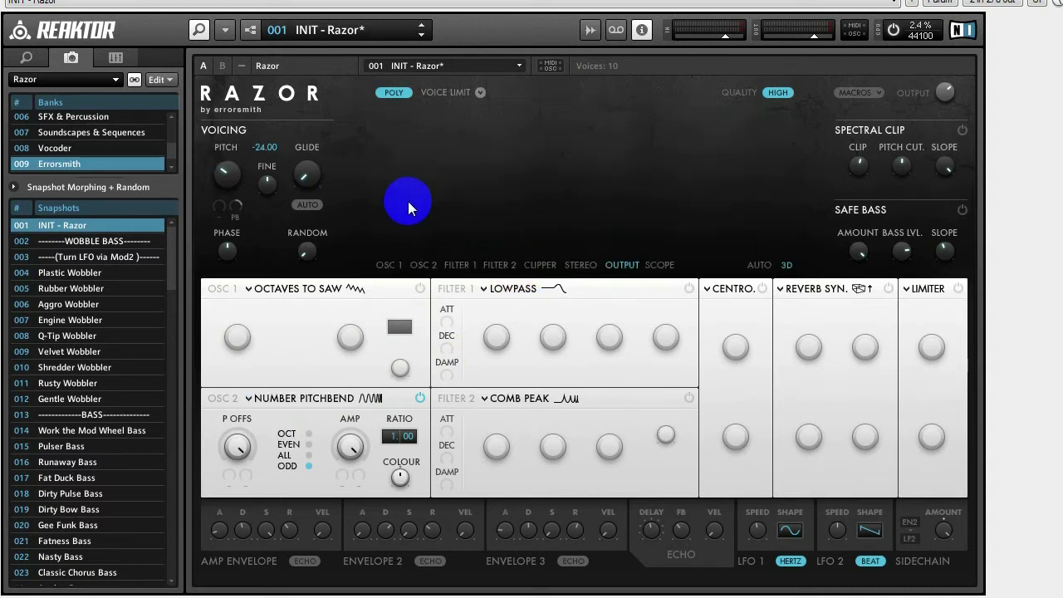
Step: Choose the OCT mode for Oscillator 2 and set its P Offs to 28
click(308, 433)
click(249, 516)
drag(249, 517, 252, 542)
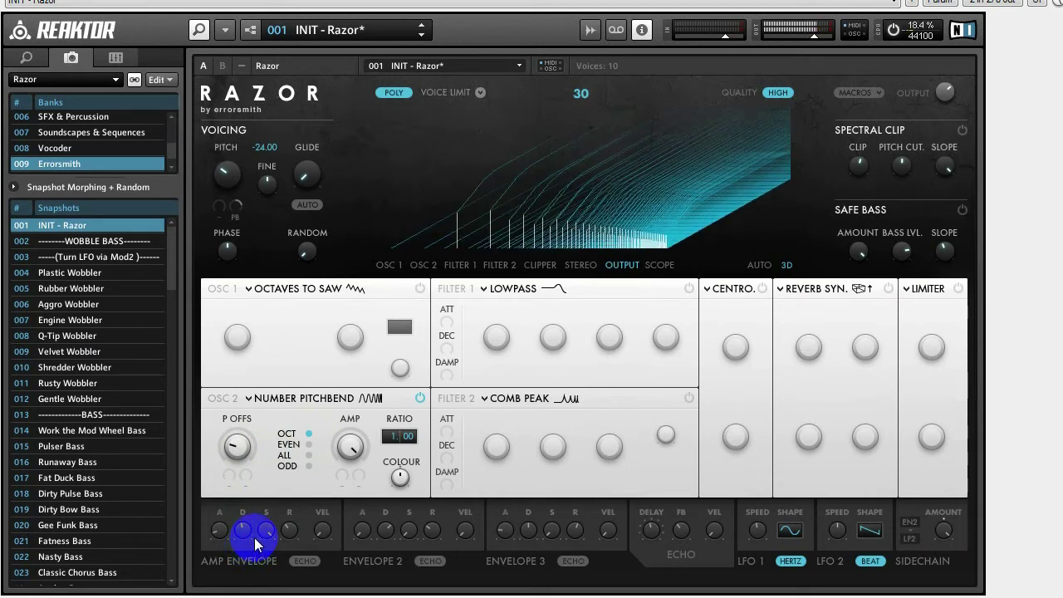
drag(235, 449, 237, 452)
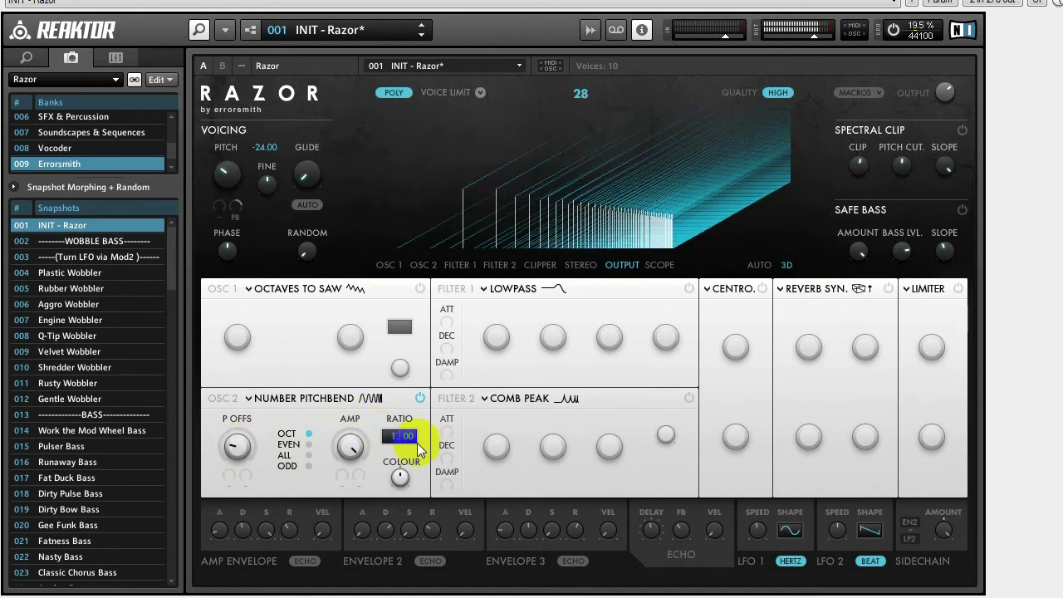
Step: Set Oscillator 2's Colour to about -1.4 and switch Oscillator 1 back on
drag(400, 479, 400, 494)
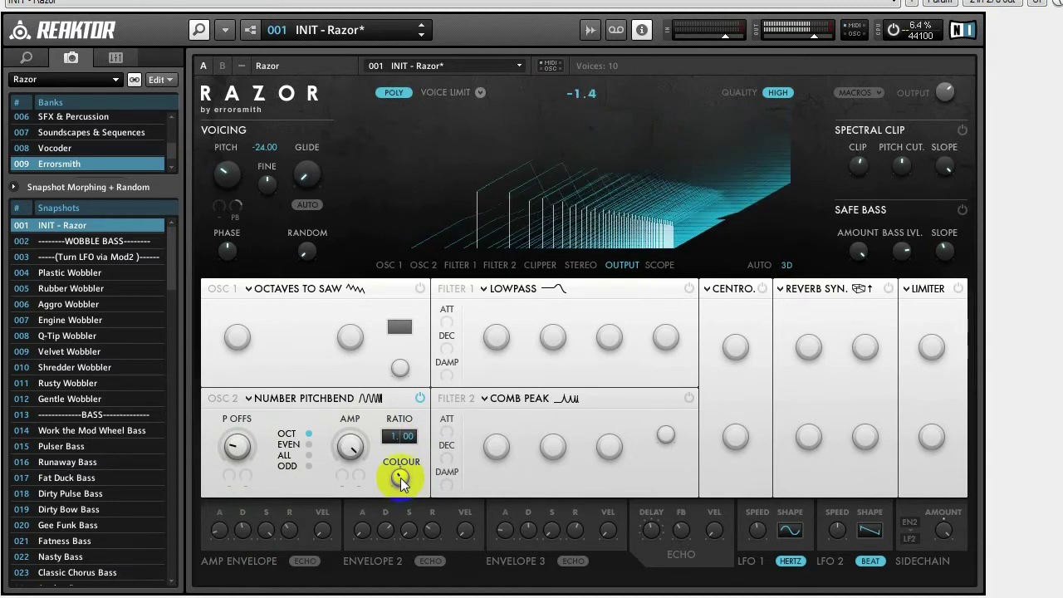
click(400, 480)
click(420, 288)
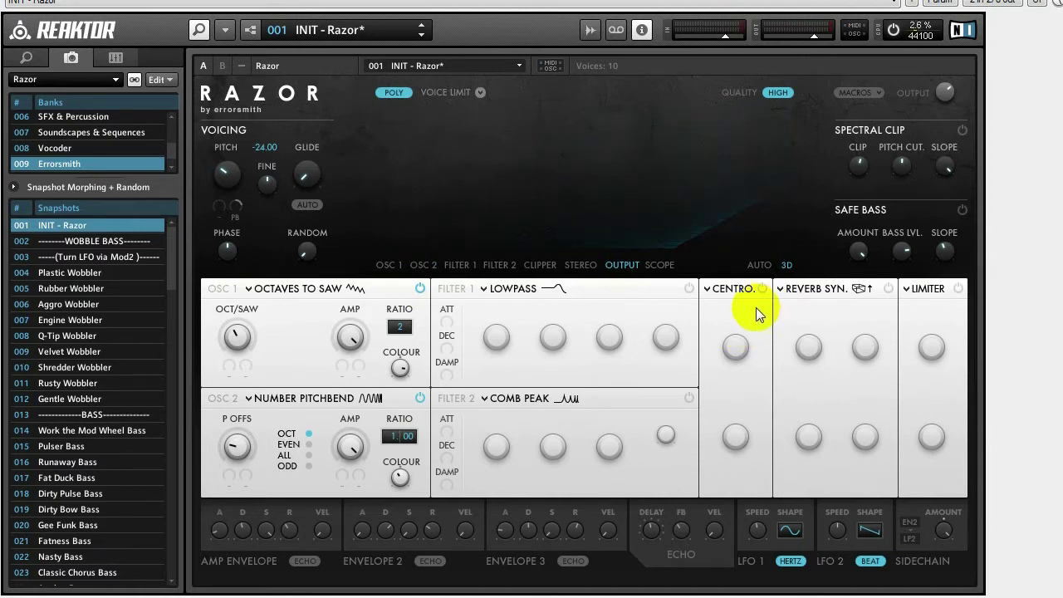
Step: Change the stereo effect to Air, enable it, and raise its Min to 30 along with its Speed
click(821, 289)
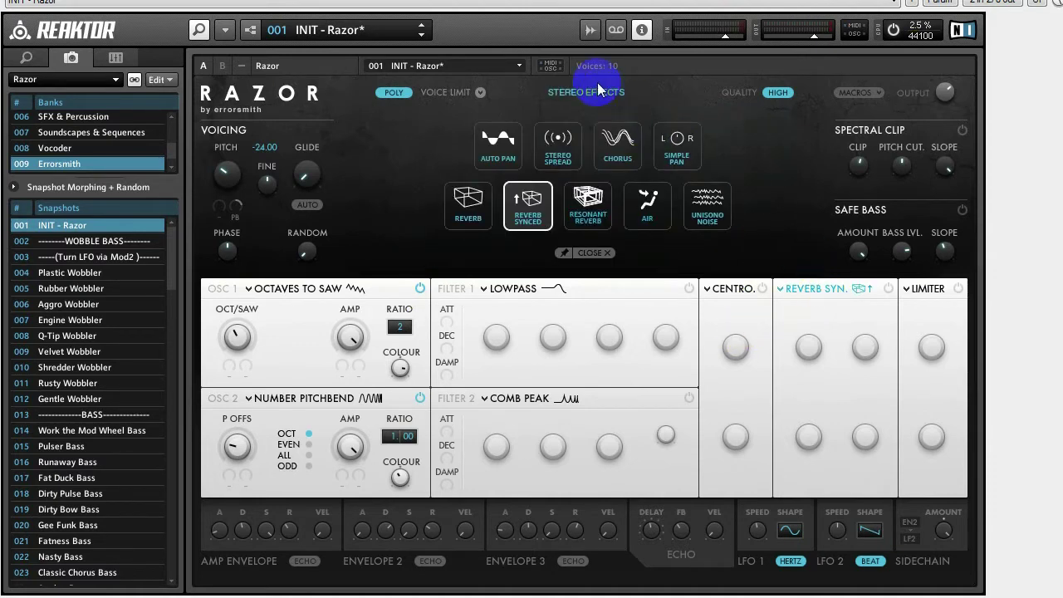
click(651, 216)
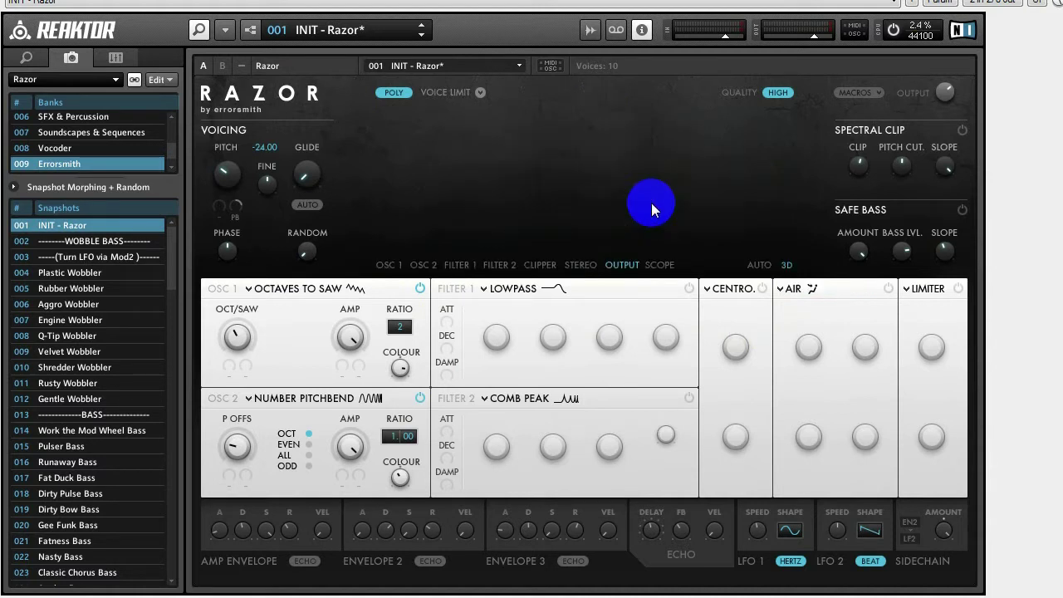
drag(858, 441, 860, 419)
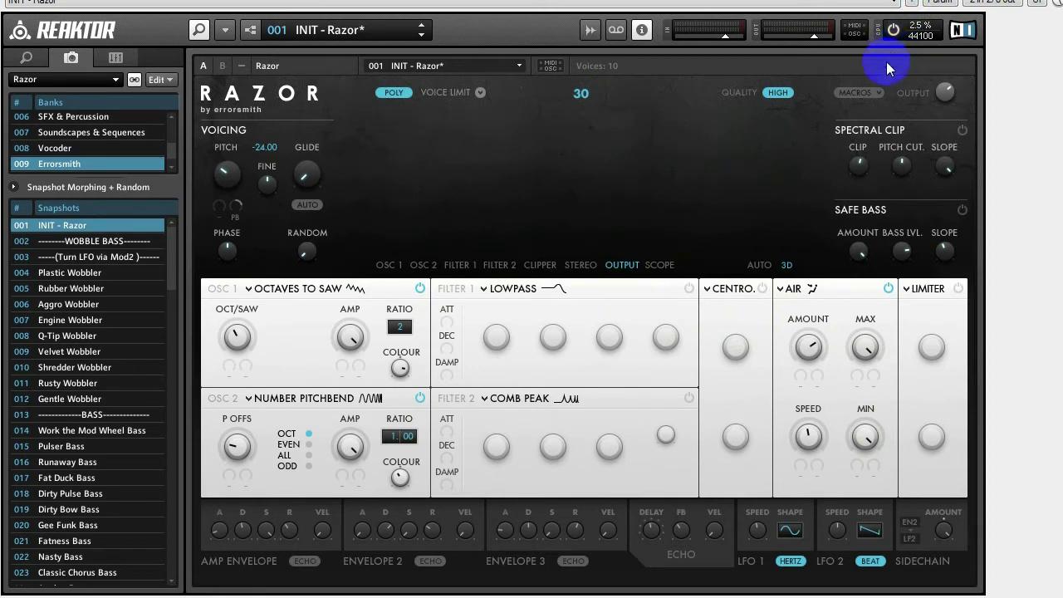
click(806, 432)
drag(806, 434, 824, 413)
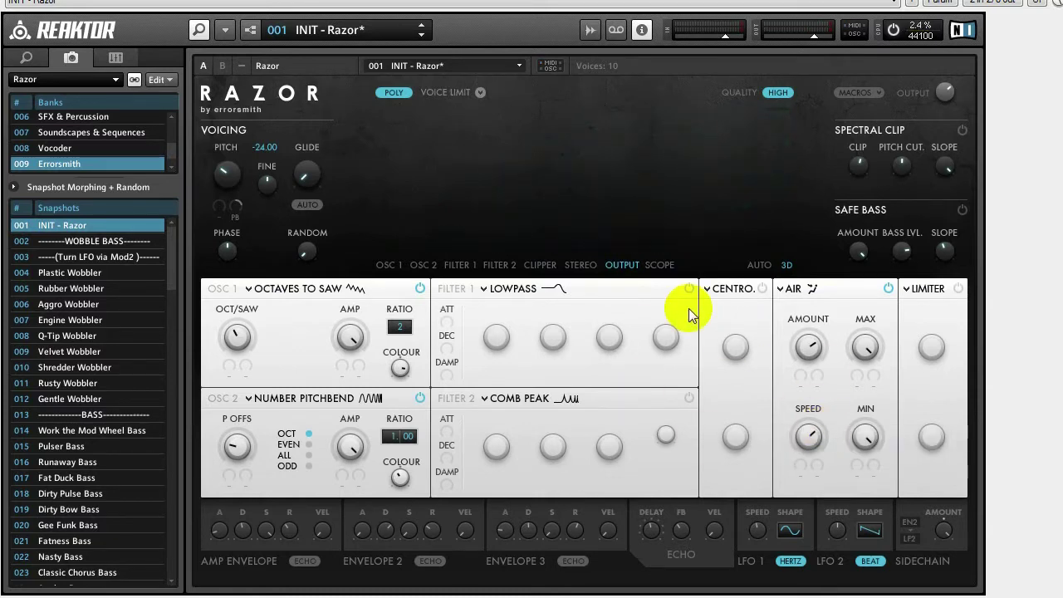
Step: Set Filter 1 to Formant, switch it on, and slightly lower the main output level
click(558, 287)
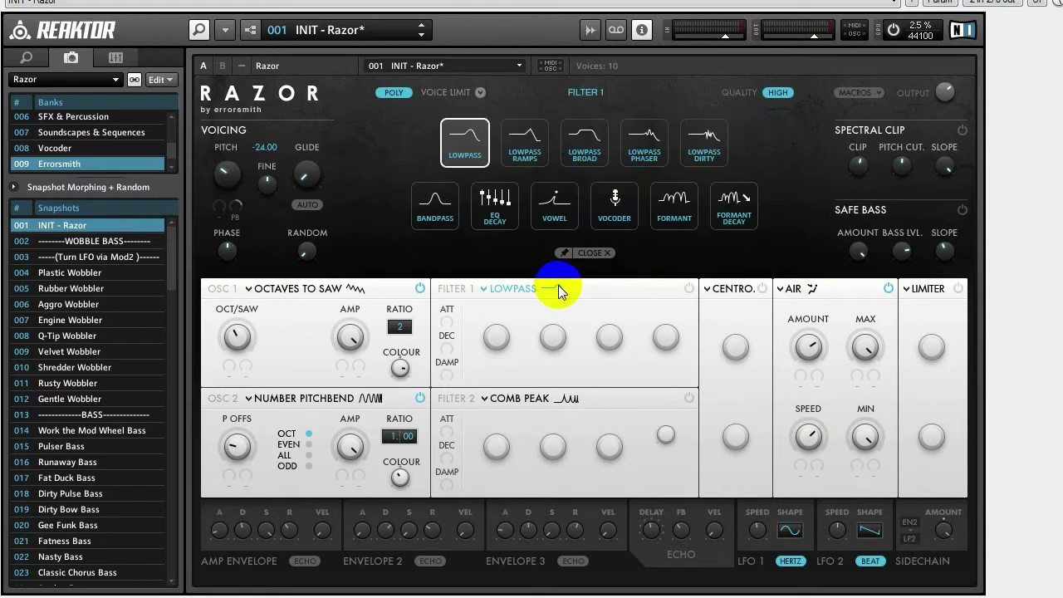
click(670, 209)
click(688, 288)
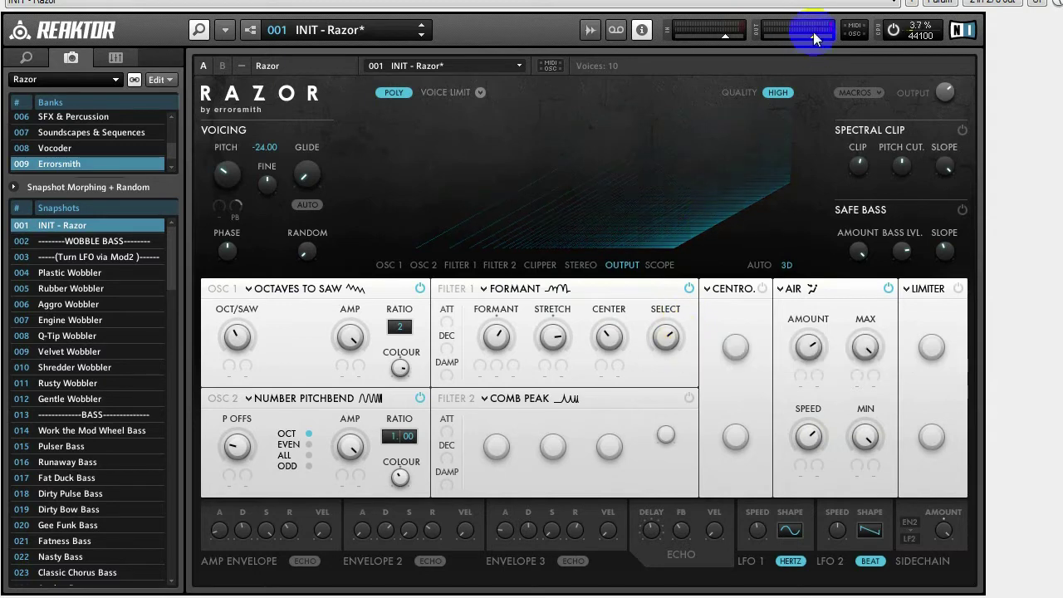
drag(813, 36, 803, 36)
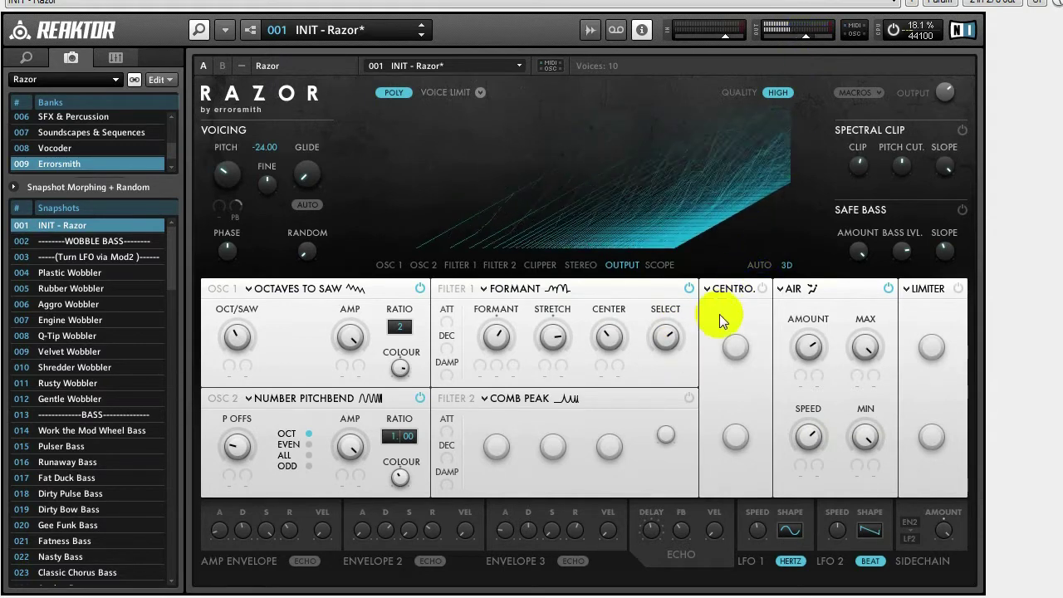
Step: Adjust the Formant filter with Select at 4, Stretch at -0.4 and a higher Formant amount
click(664, 429)
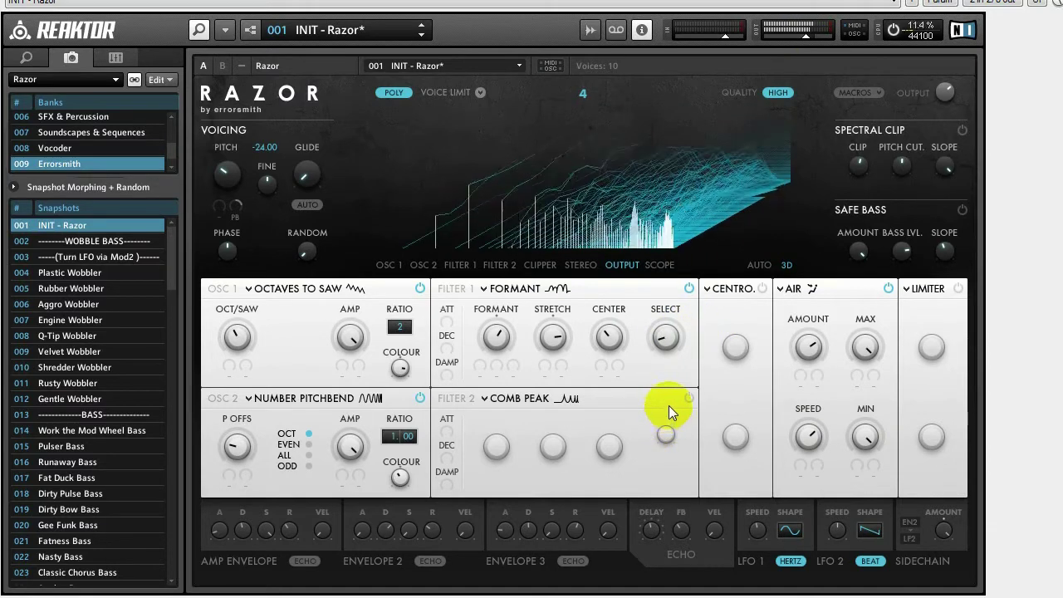
drag(554, 336, 560, 403)
drag(555, 339, 554, 343)
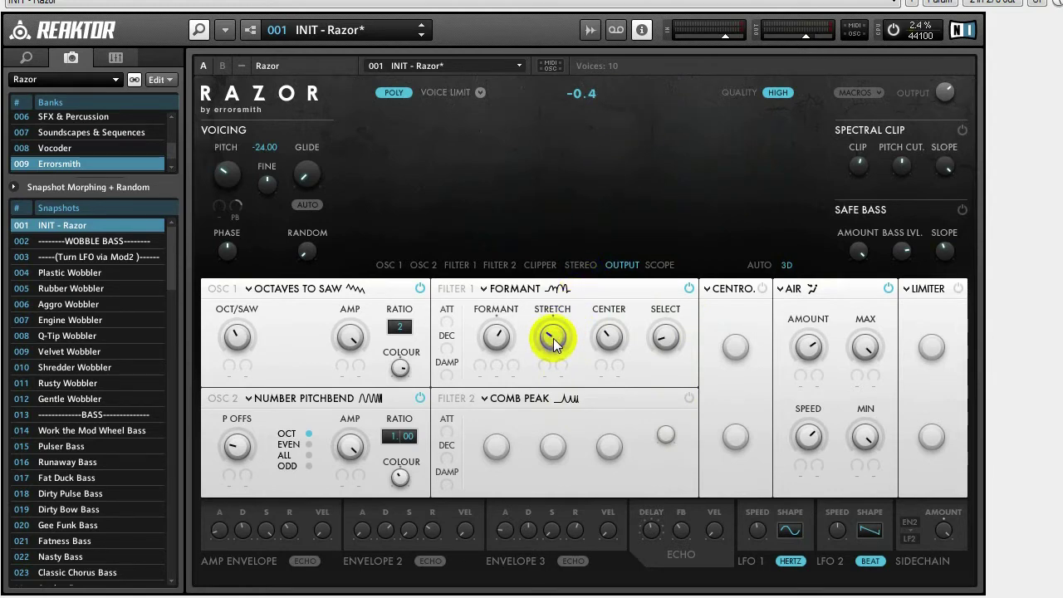
drag(495, 335, 500, 320)
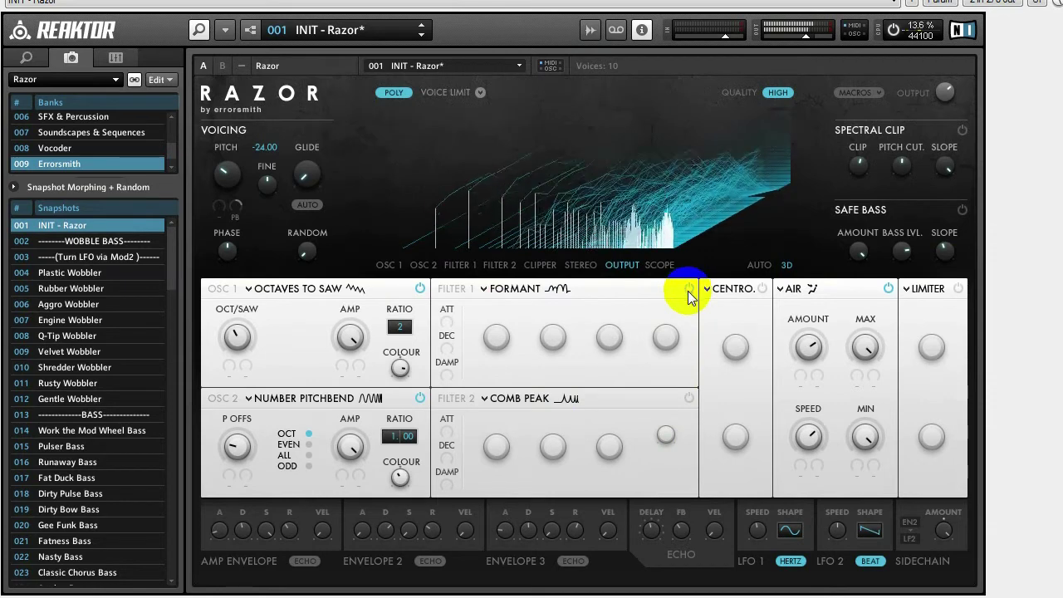
Step: Switch on Filter 2 and change its type to Multimode Dirty
click(689, 398)
click(557, 399)
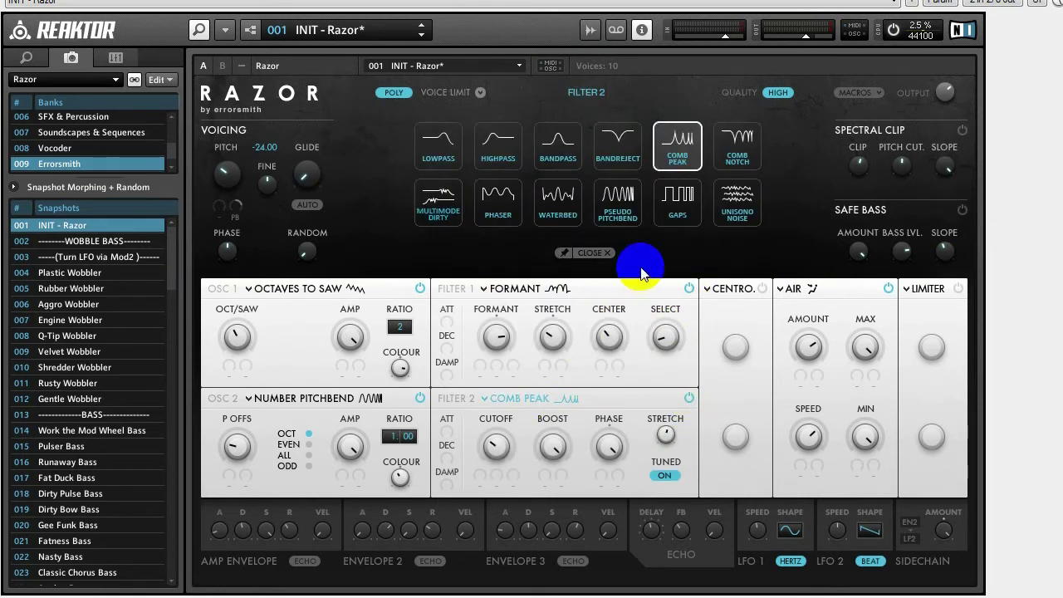
click(440, 202)
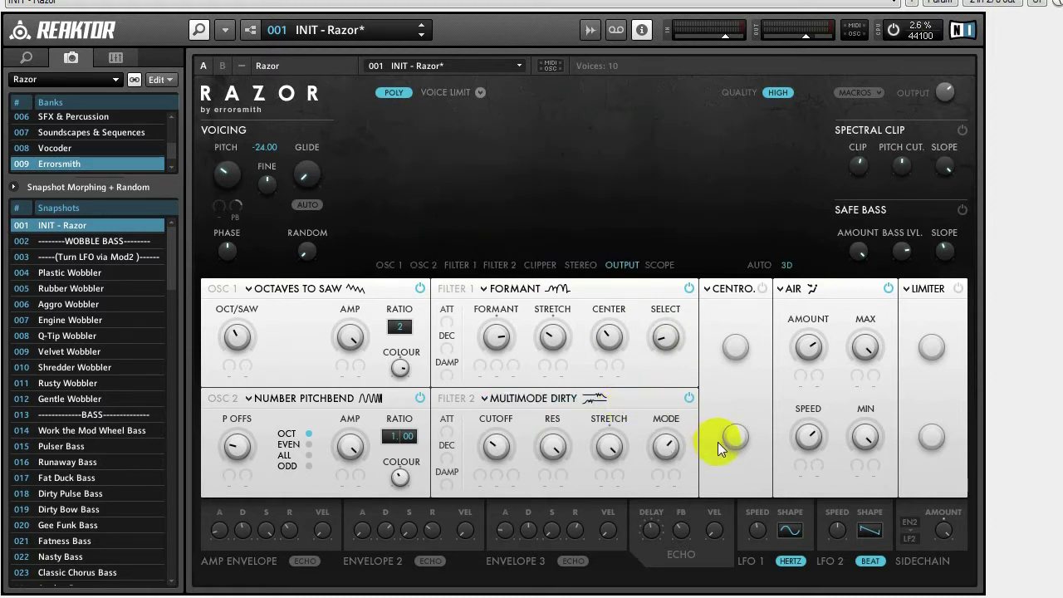
Step: Set Filter 2's Stretch to 0.35 and Res to 40, and fine-tune its Cutoff
click(605, 448)
drag(605, 449, 610, 492)
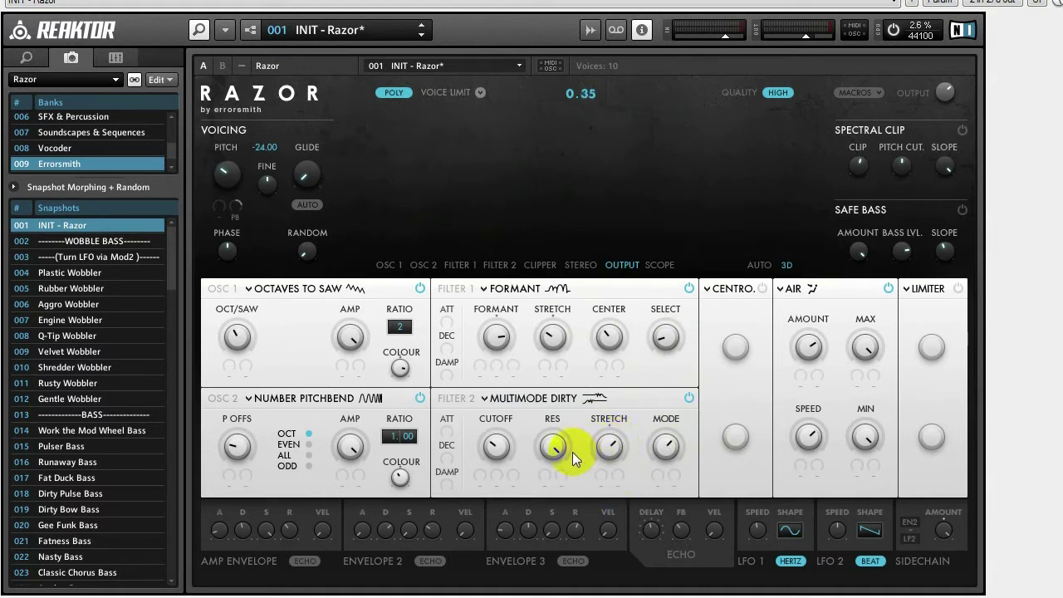
click(553, 530)
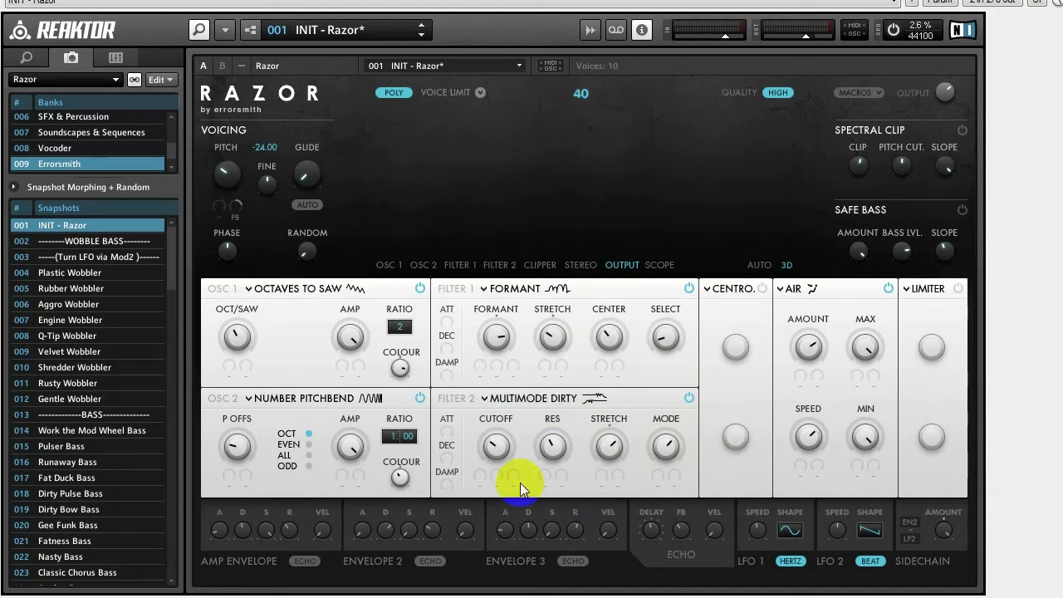
click(493, 448)
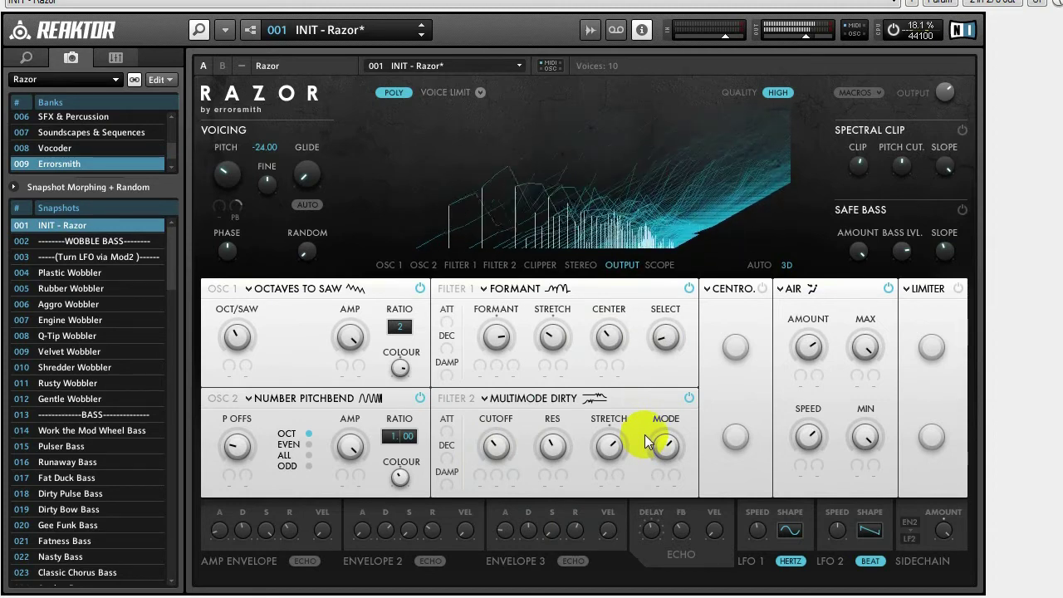
Step: Shape the amp envelope with an attack of 10, a longer decay and a sustain of 0
click(295, 541)
click(221, 533)
drag(220, 533, 222, 520)
click(246, 534)
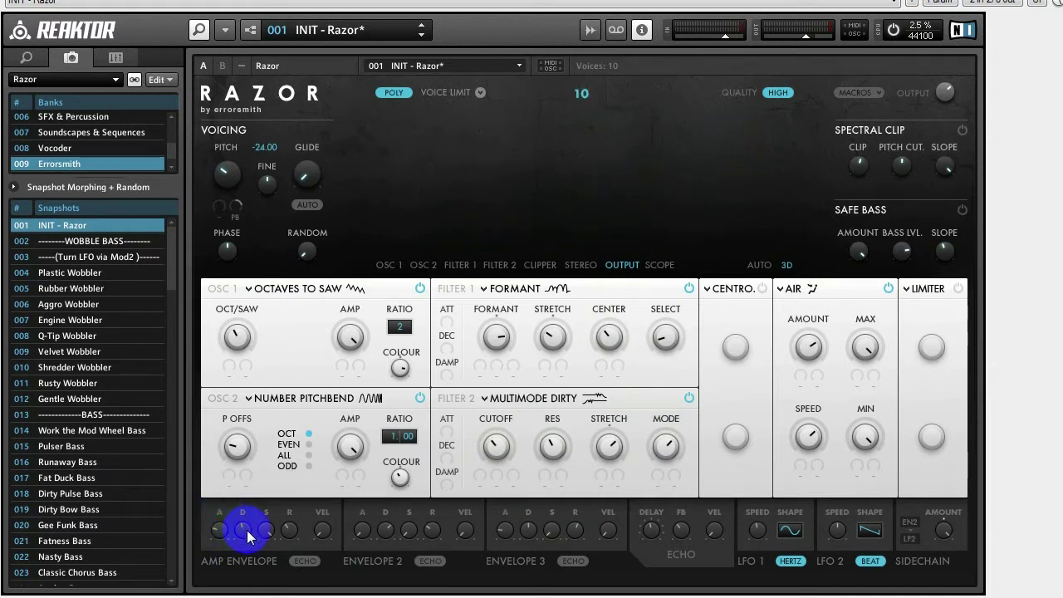
drag(248, 536, 253, 521)
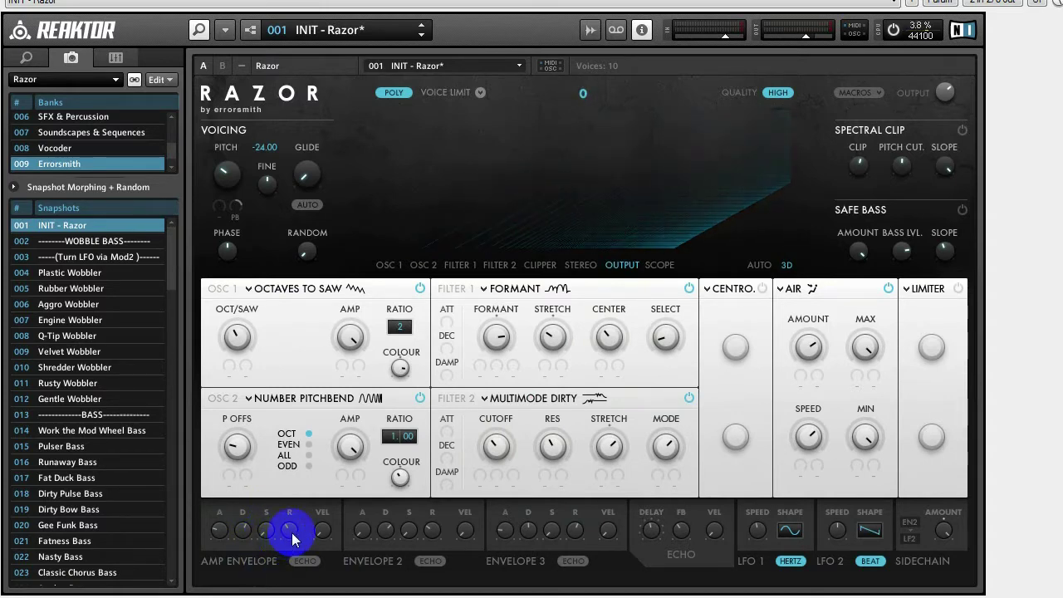
Step: Adjust the amp envelope's release and turn on its echo
drag(294, 520, 299, 516)
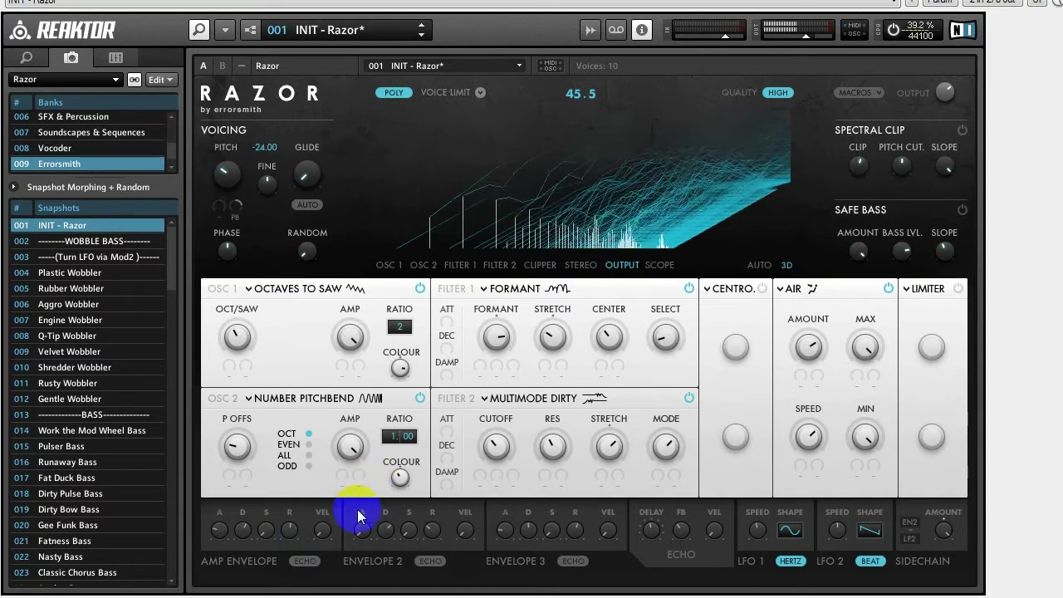
drag(285, 527, 293, 528)
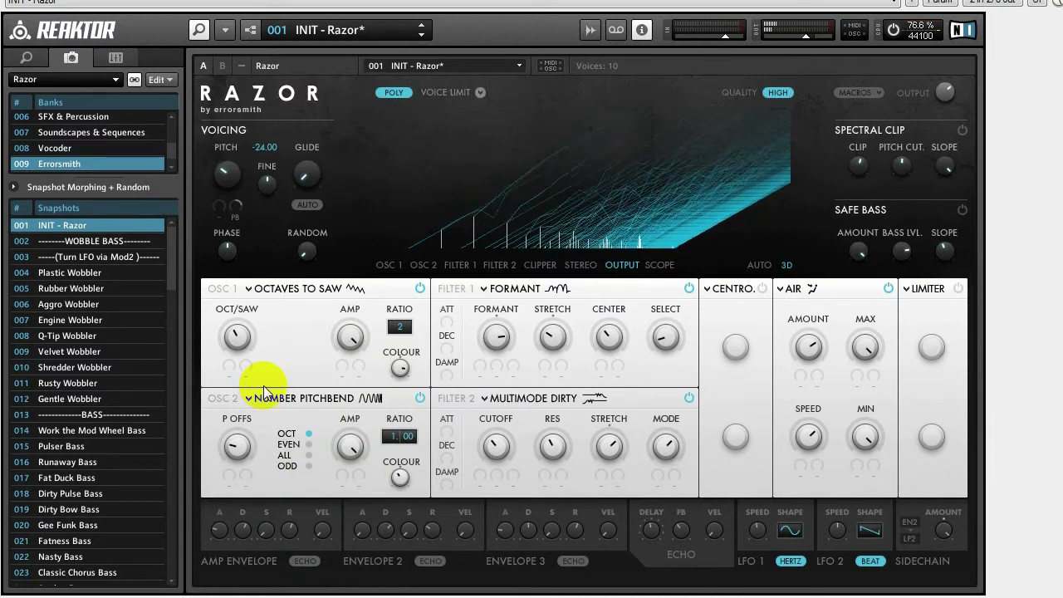
click(306, 562)
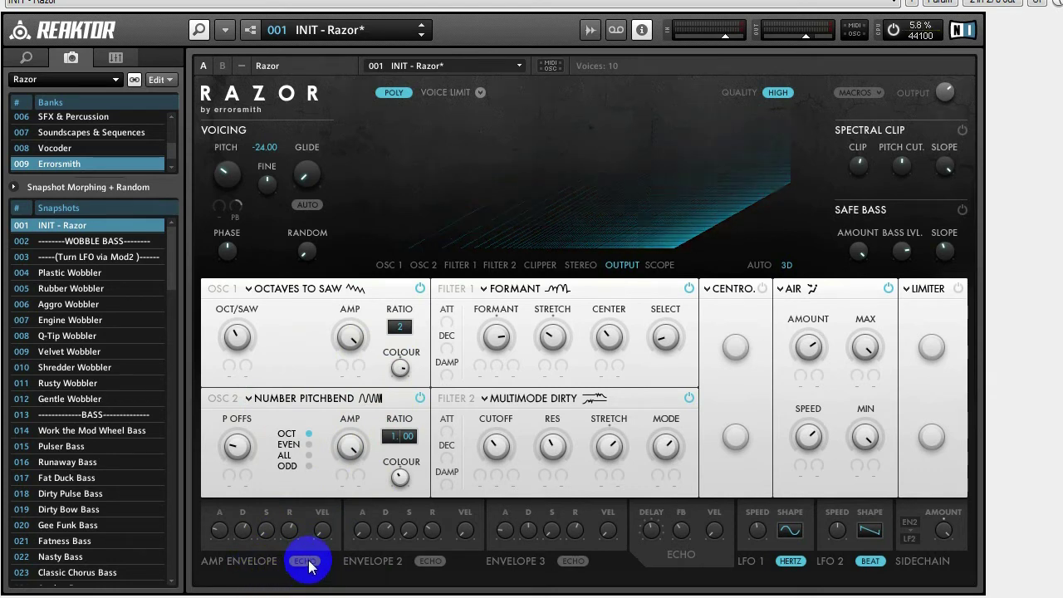
click(307, 562)
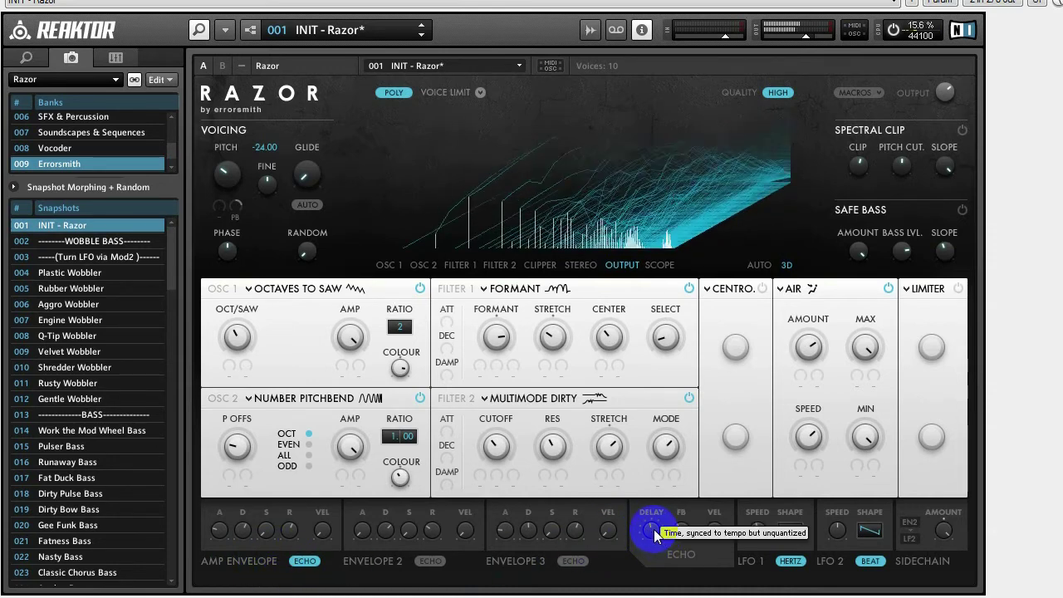
Step: Shorten the echo's delay and set its feedback to 0.54
drag(655, 532, 648, 549)
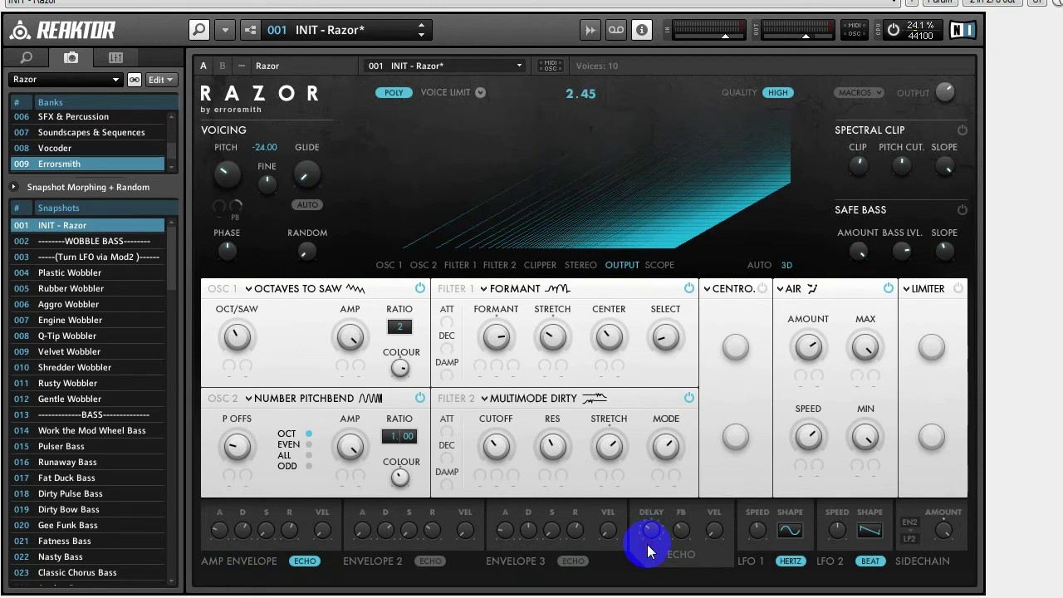
drag(650, 541, 622, 538)
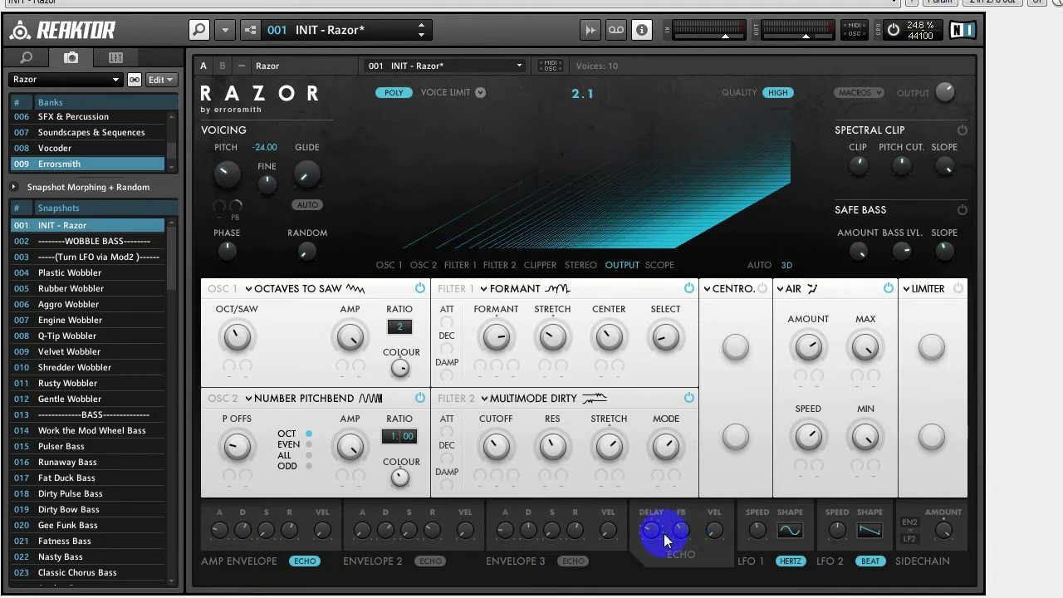
drag(648, 534, 688, 524)
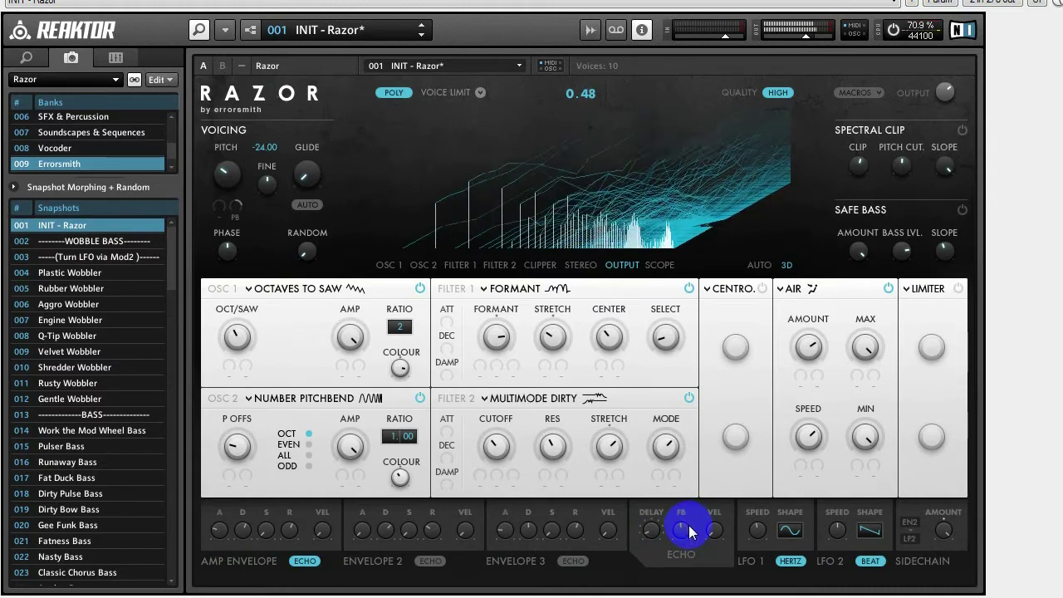
drag(688, 528, 689, 522)
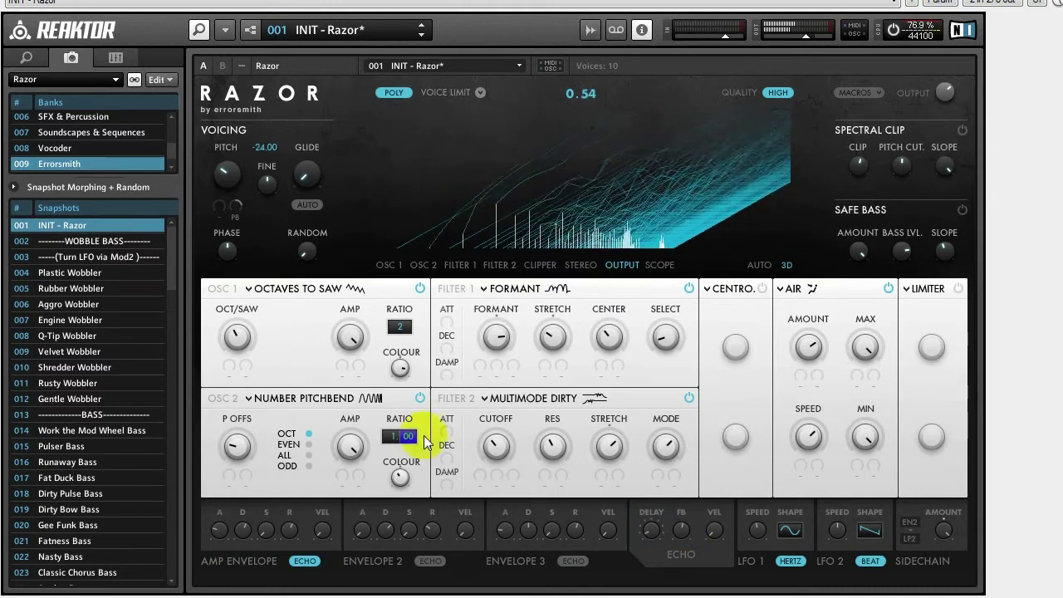
Step: Fine-tune oscillator 2's P Offs and set oscillator 1's Oct/Saw to 0.34
drag(236, 444, 236, 448)
drag(234, 336, 235, 344)
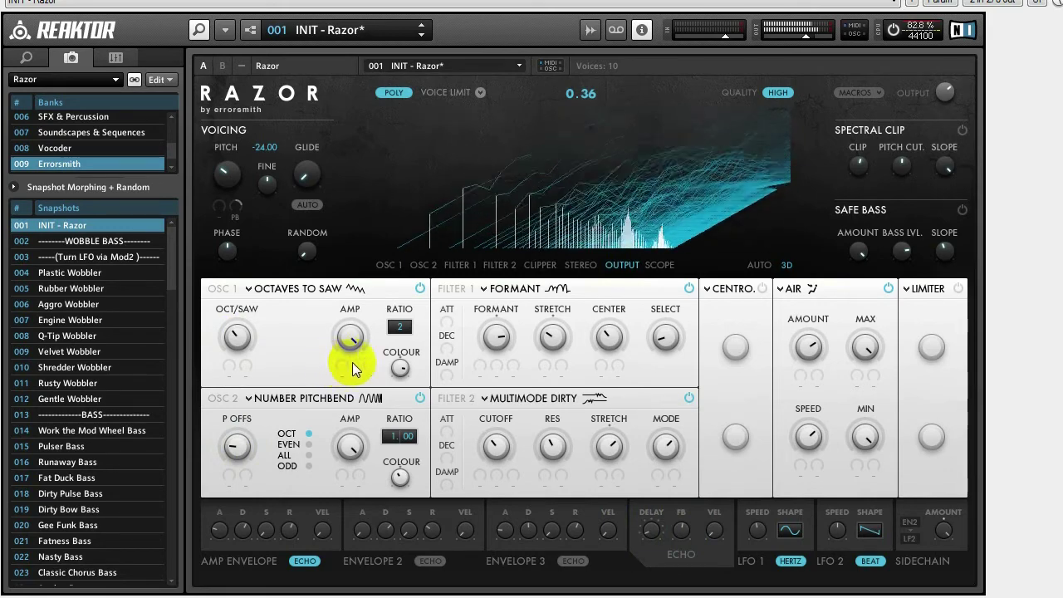
drag(239, 335, 246, 344)
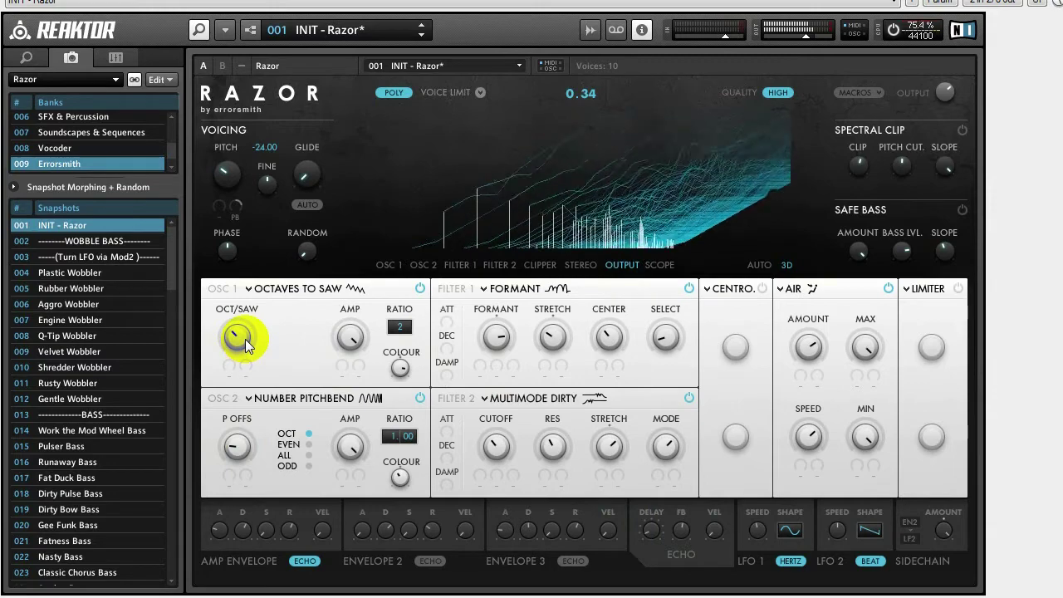
Step: Fine-tune the amp envelope's release and bring the voicing pitch to -23.90 with the fine control
click(294, 528)
drag(293, 530, 294, 533)
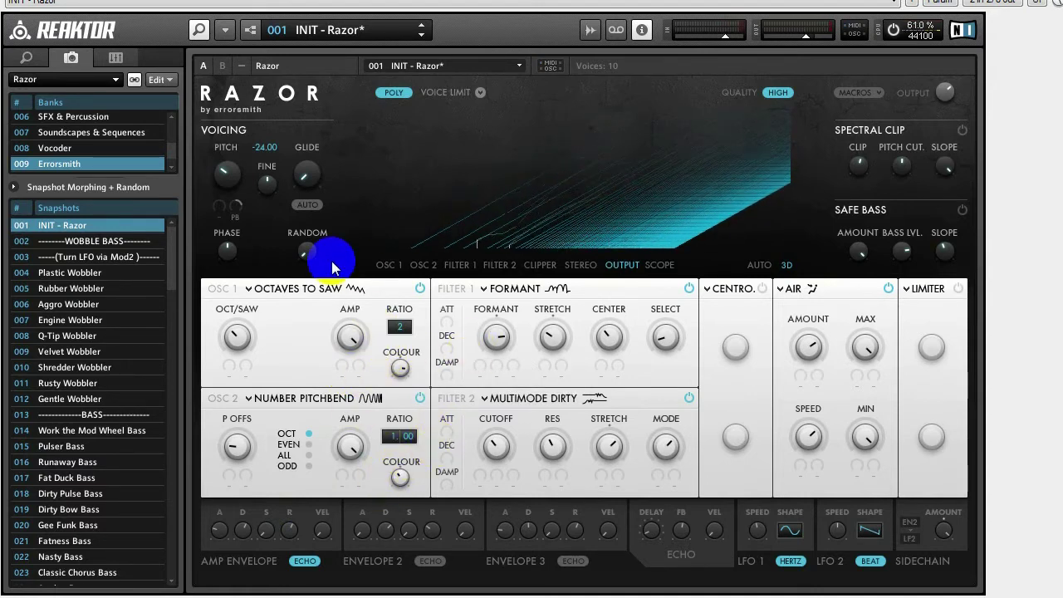
click(265, 187)
drag(267, 191, 271, 184)
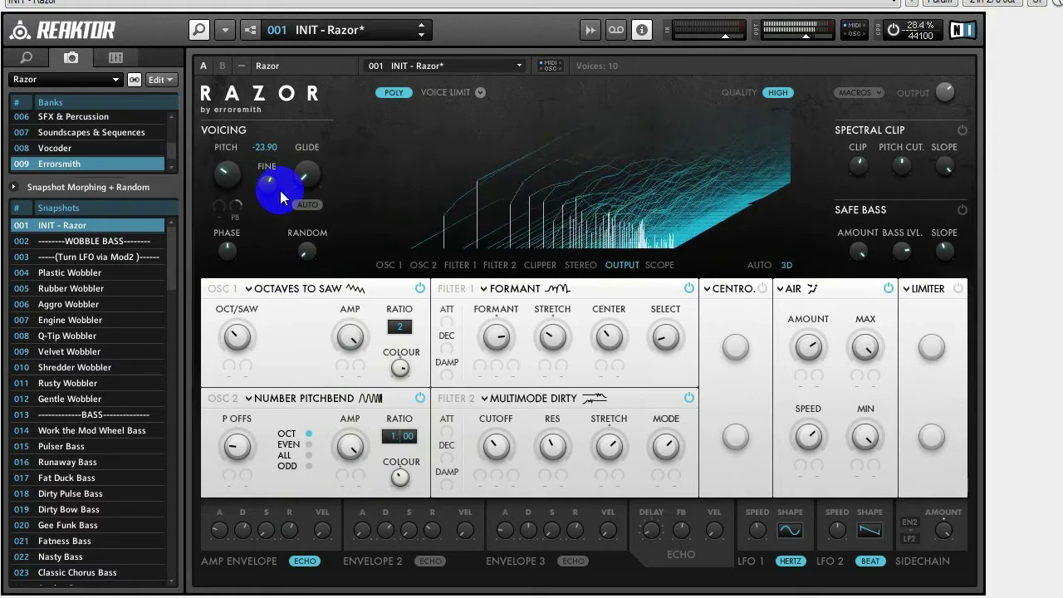
Step: Change the dissonance effect to Stiff String, switch it on and adjust its Amount
click(732, 288)
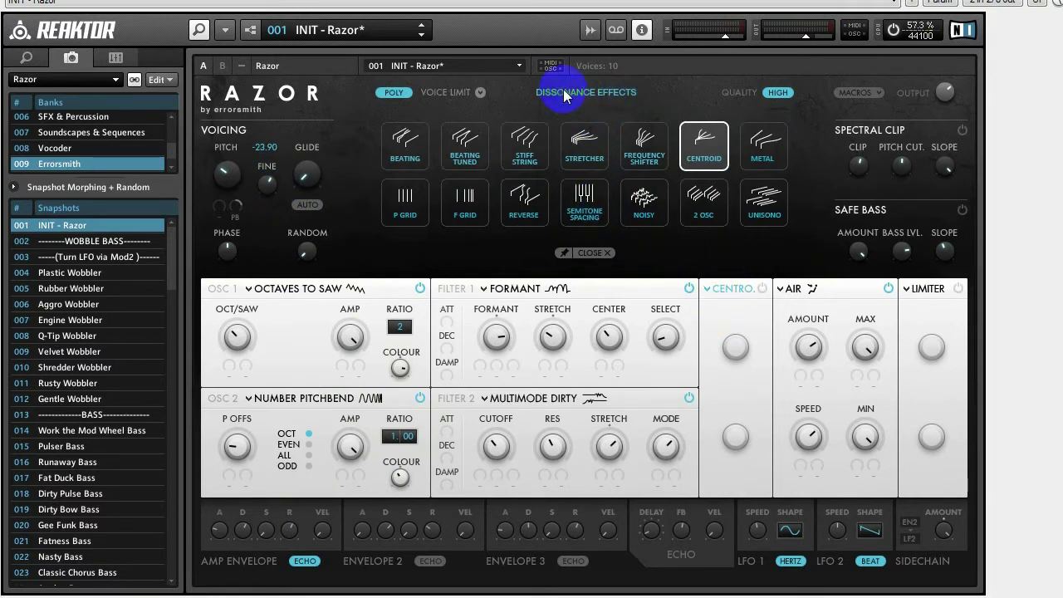
click(528, 150)
click(739, 282)
click(762, 289)
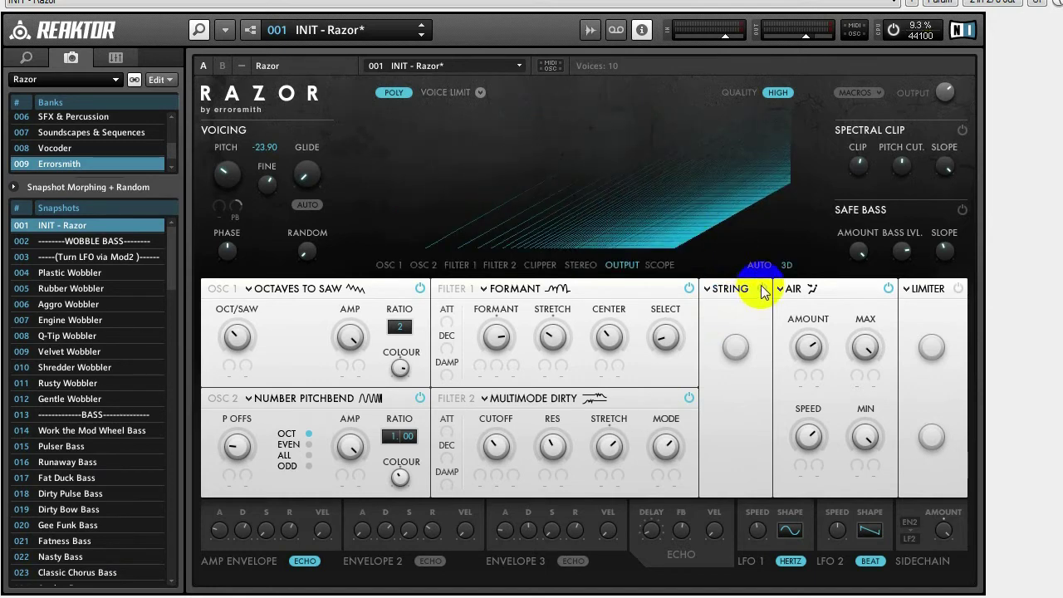
drag(744, 352, 750, 308)
click(766, 291)
click(766, 290)
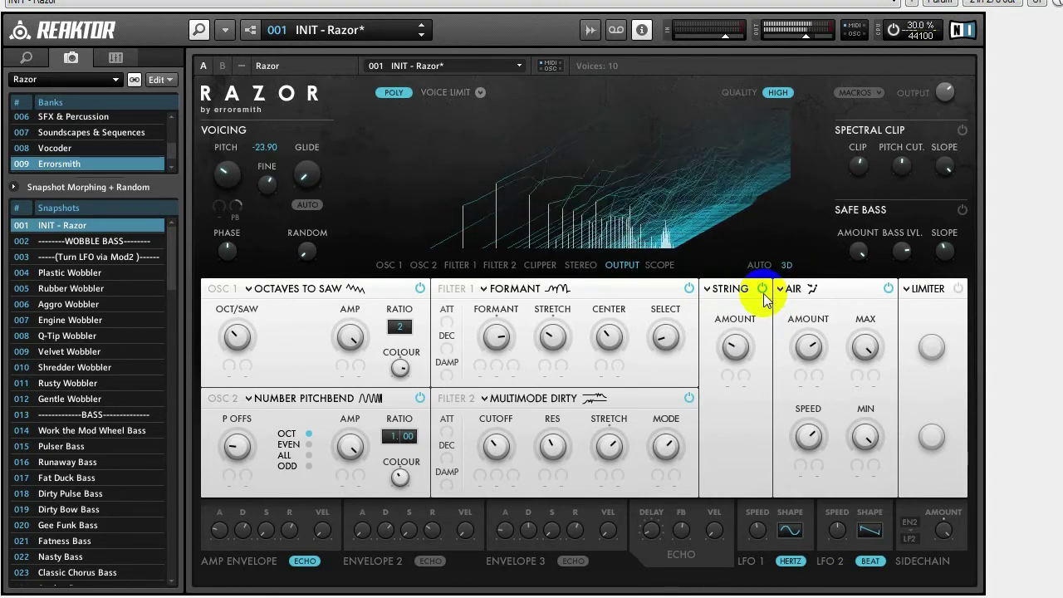
drag(735, 344, 741, 341)
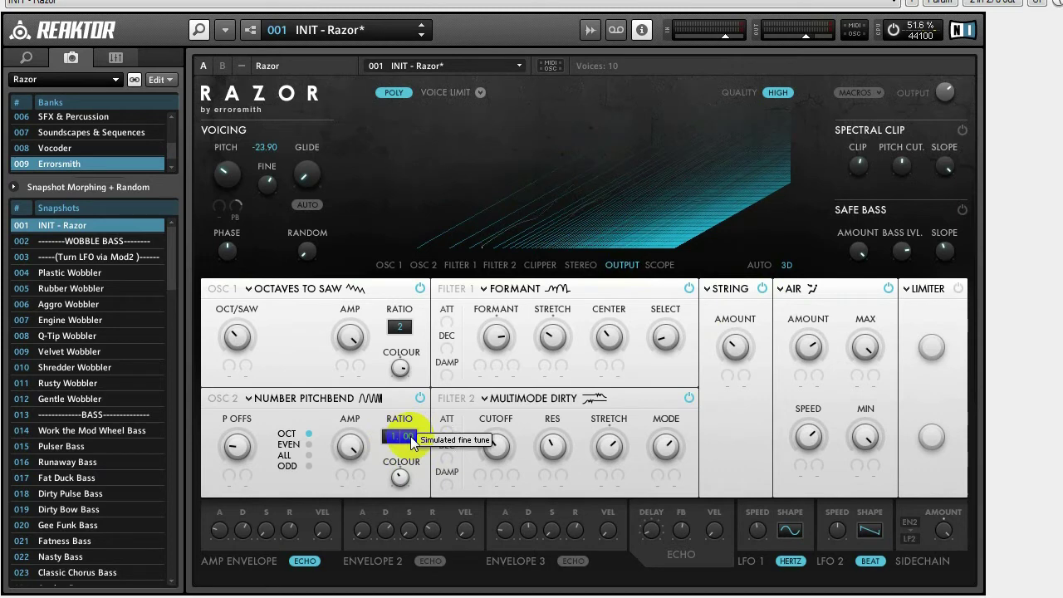
Step: Set oscillator 2's ratio to 1.19
mouse_move(413, 441)
mouse_down()
mouse_move(439, 308)
mouse_move(435, 266)
mouse_up()
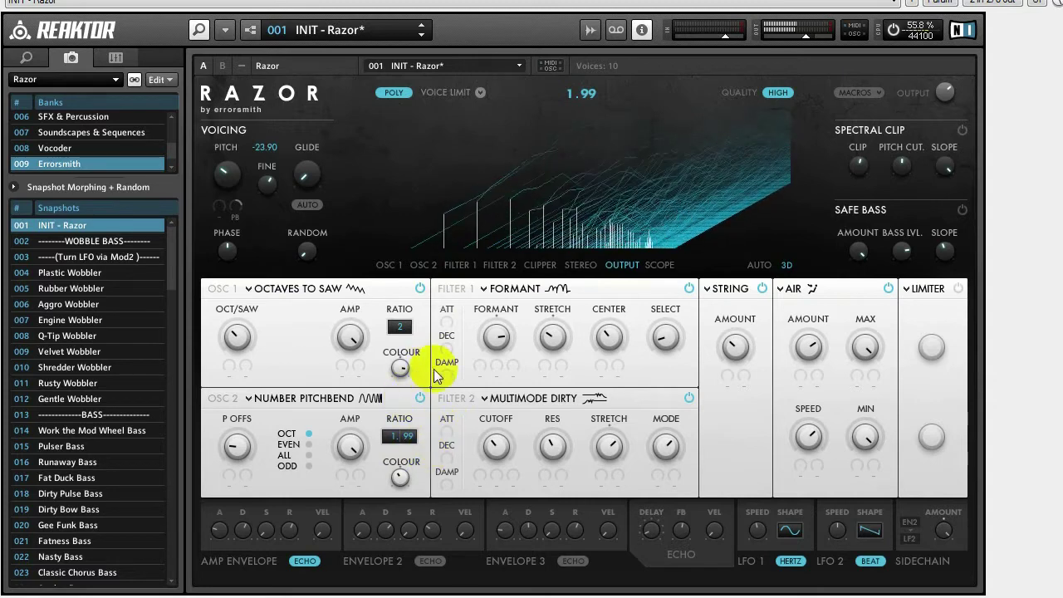
mouse_move(398, 435)
mouse_down()
mouse_move(420, 458)
mouse_move(417, 525)
mouse_up()
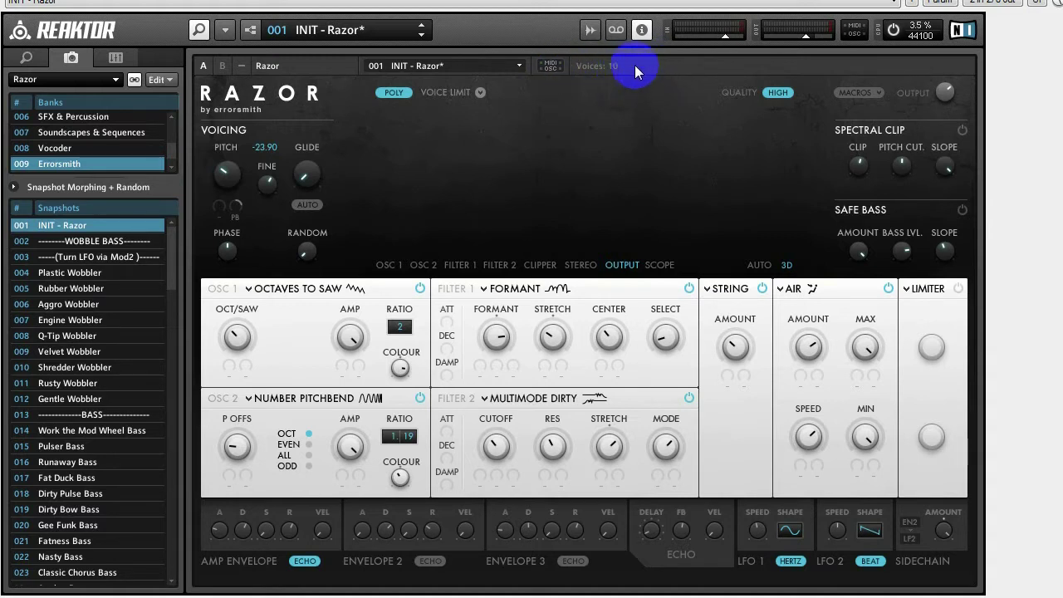
click(674, 96)
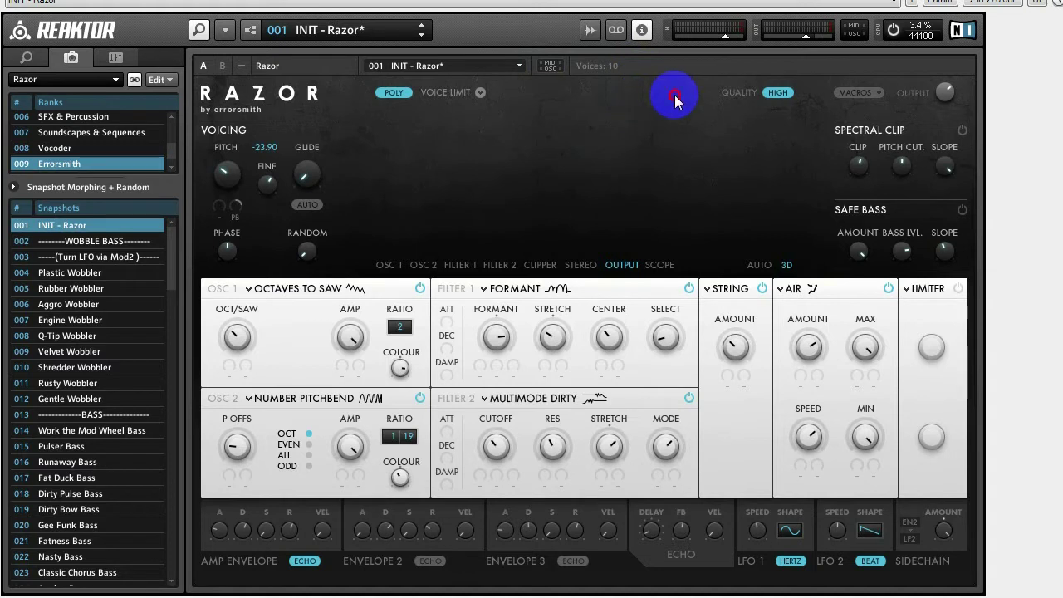
Step: Switch to edit mode and show the Razor instrument's function properties
click(252, 29)
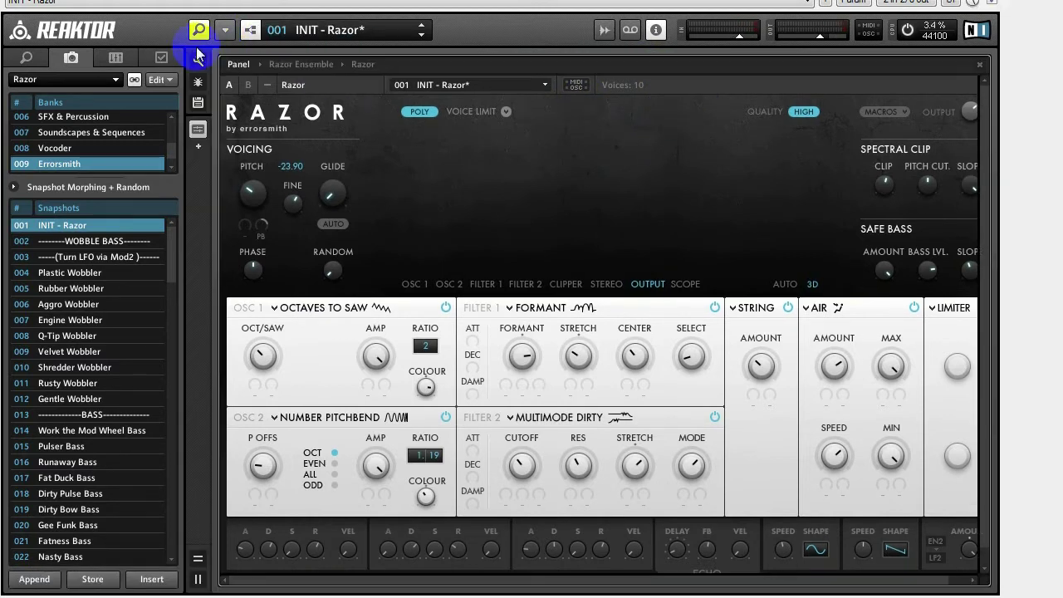
click(161, 57)
click(38, 99)
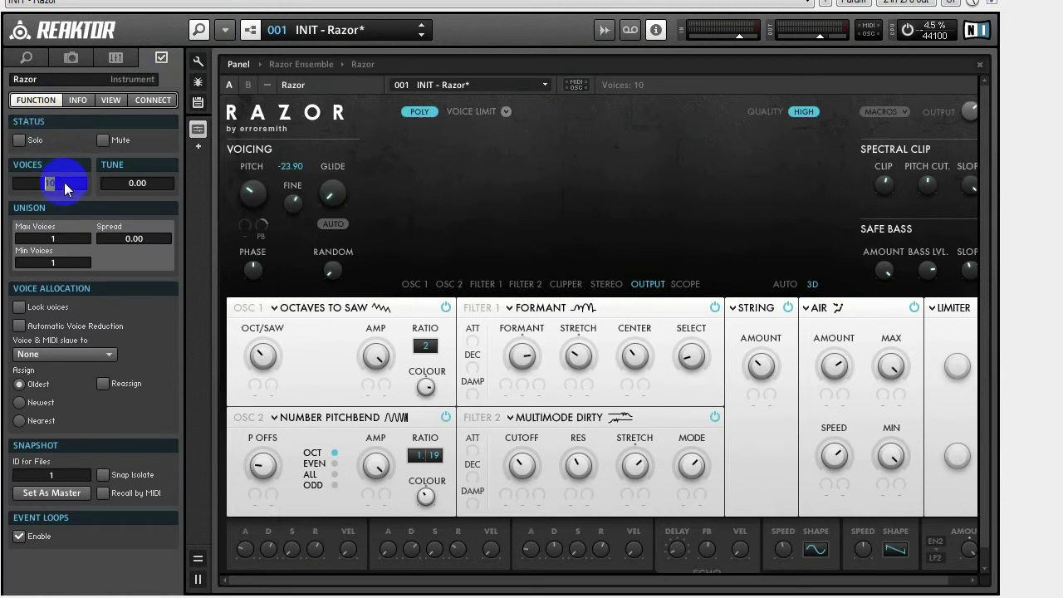
Step: Try the instrument with 6 voices and set the voice count back to 10
text(6)
key(Return)
text(1)
key(Return)
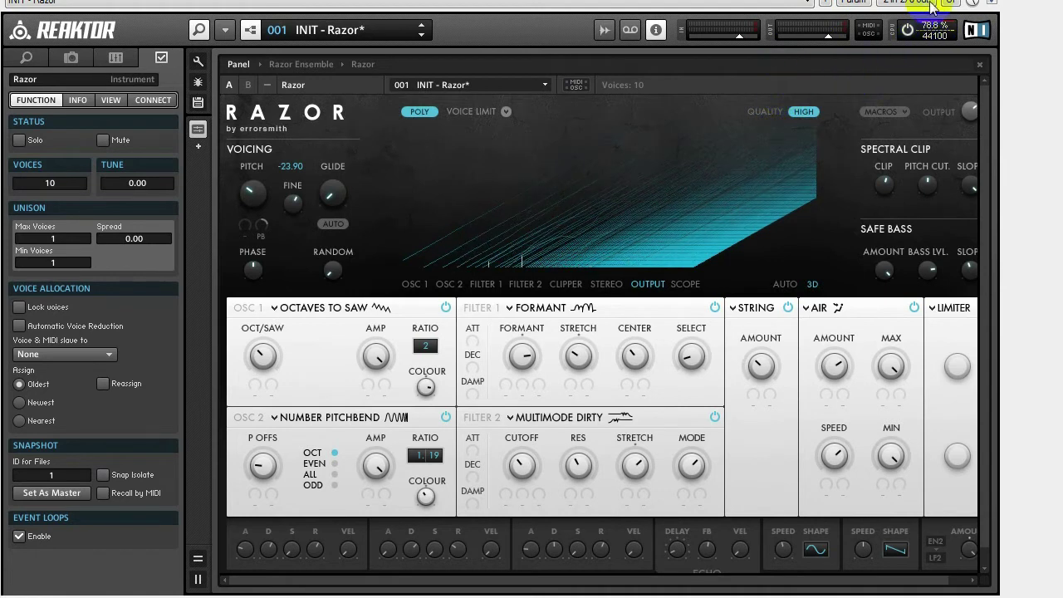
double_click(51, 183)
text(6)
key(Return)
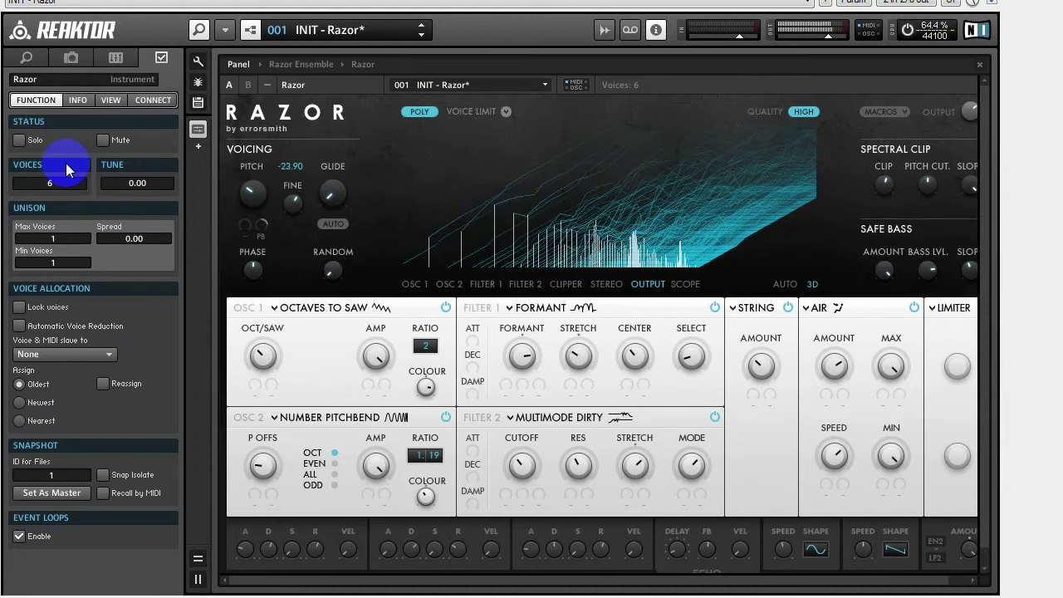
double_click(58, 183)
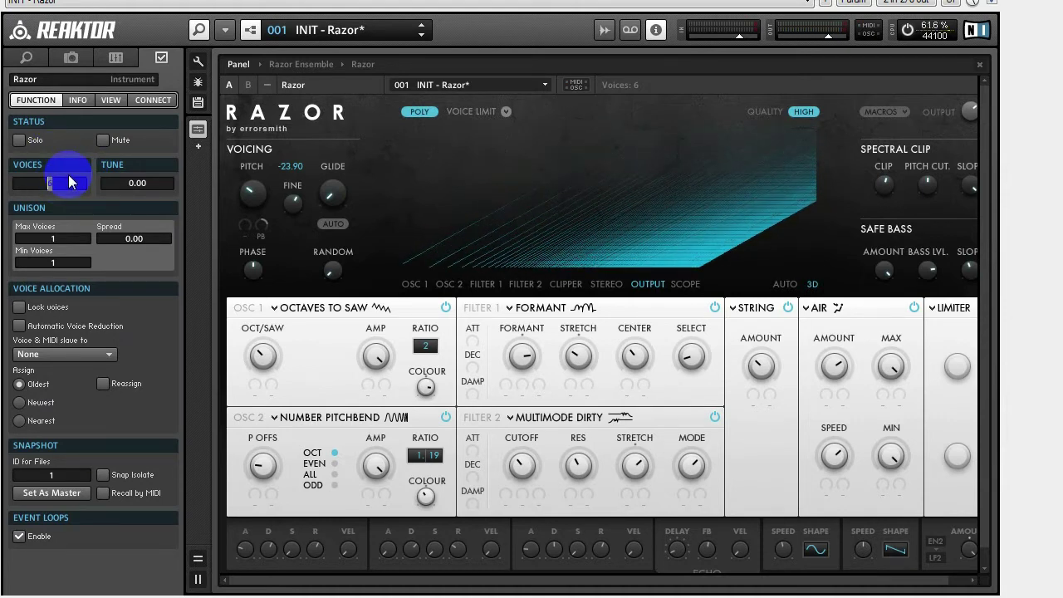
text(10)
key(Return)
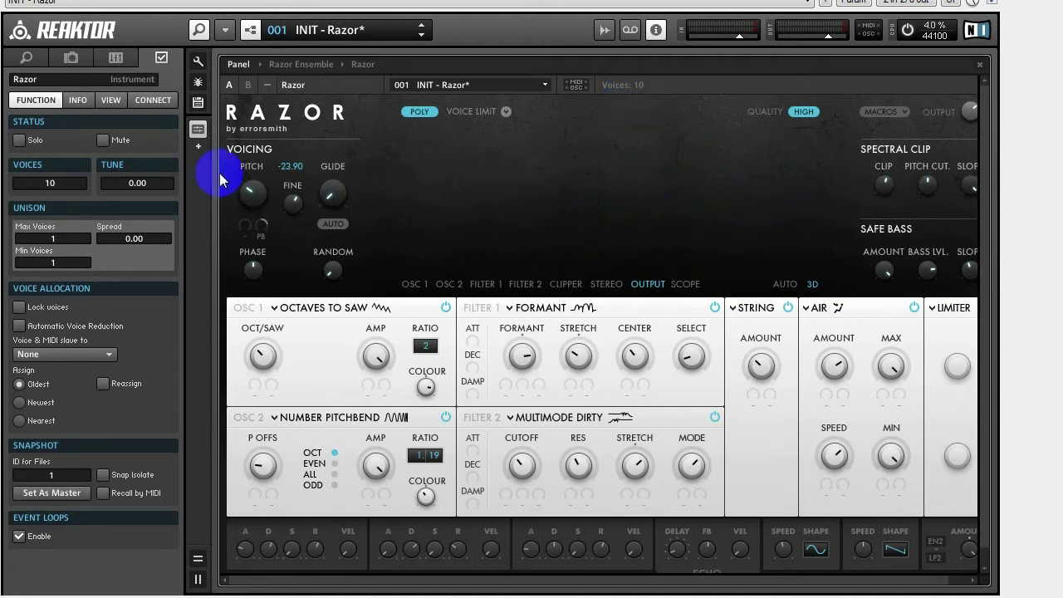
Step: Set the instrument's Tune to 0.07 and the amp envelope's attack to 5, and leave edit mode
drag(153, 182, 162, 171)
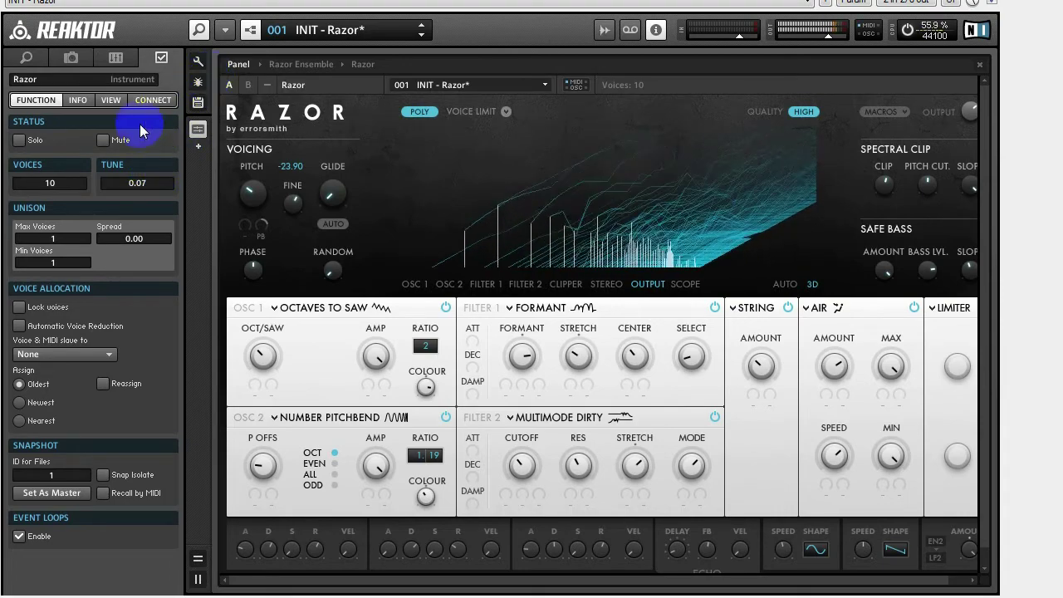
click(244, 550)
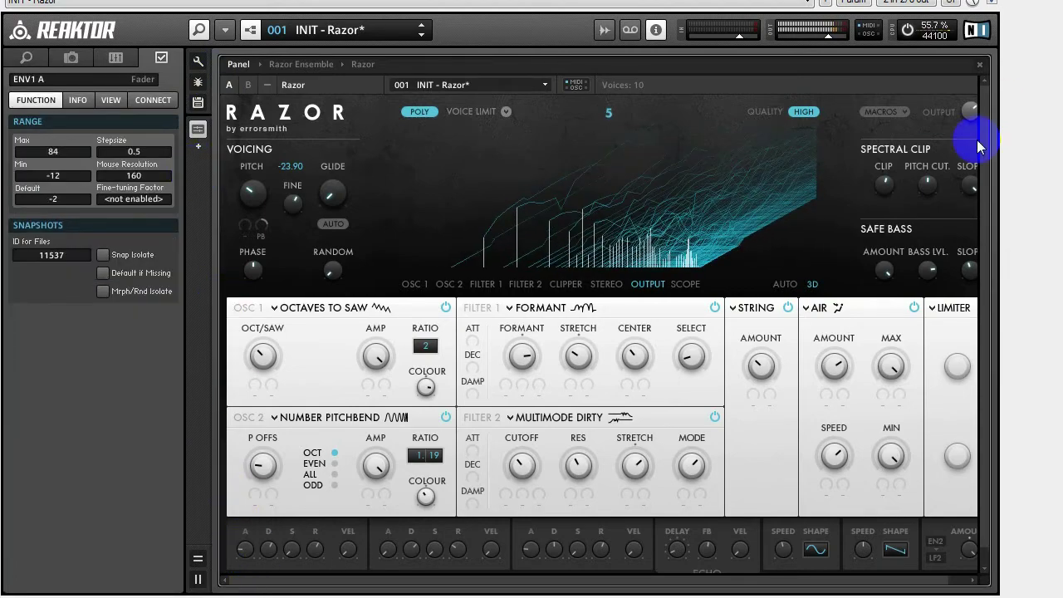
click(249, 30)
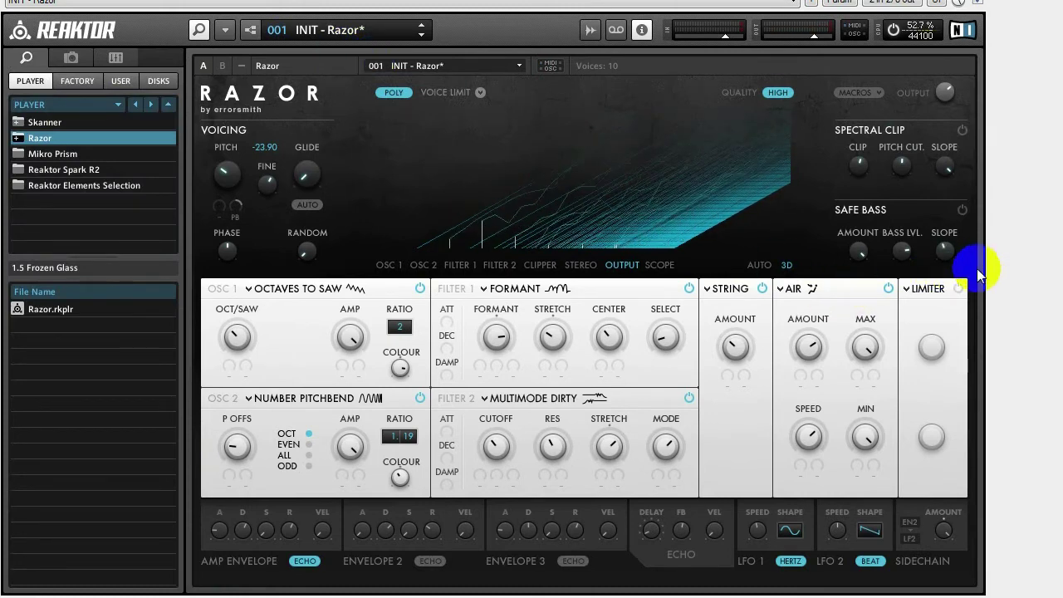
Step: Replace the Limiter with an active Comp 1 compressor, raising its Release and setting its Drive to -5
click(938, 290)
click(438, 176)
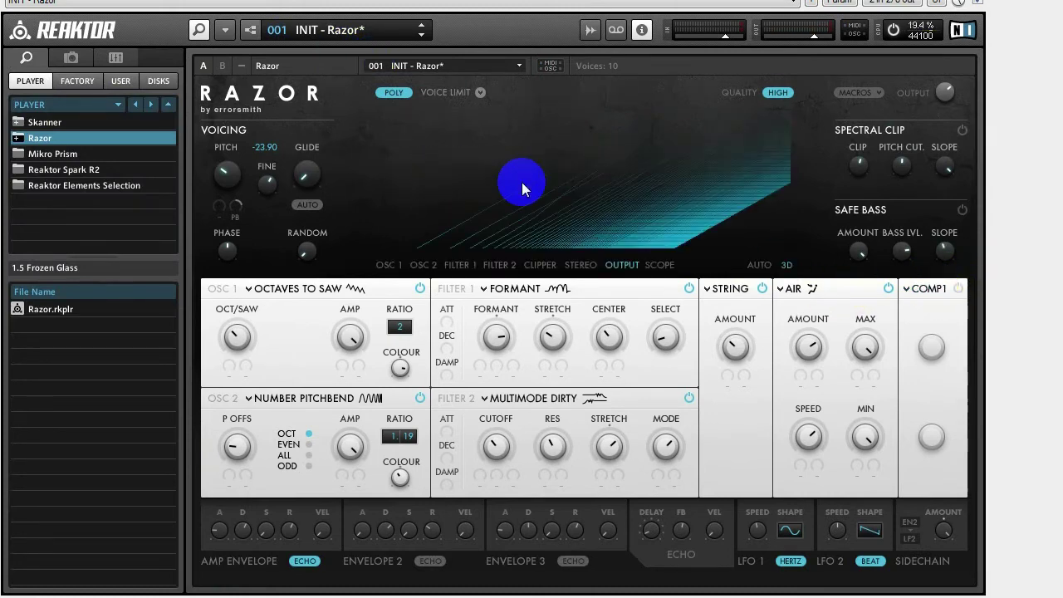
drag(932, 353, 932, 362)
drag(932, 429, 935, 327)
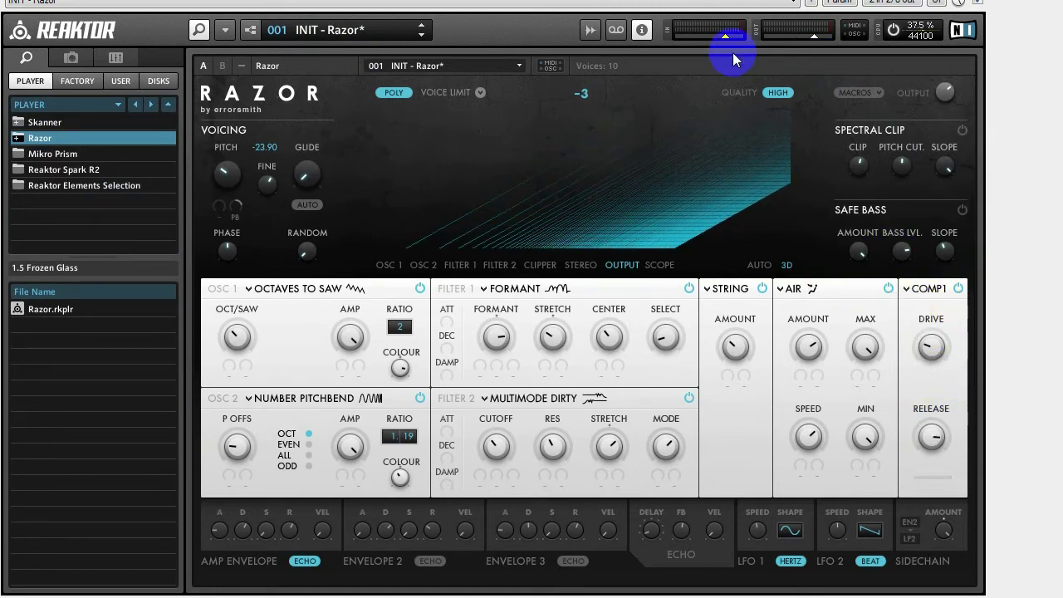
drag(928, 346, 942, 365)
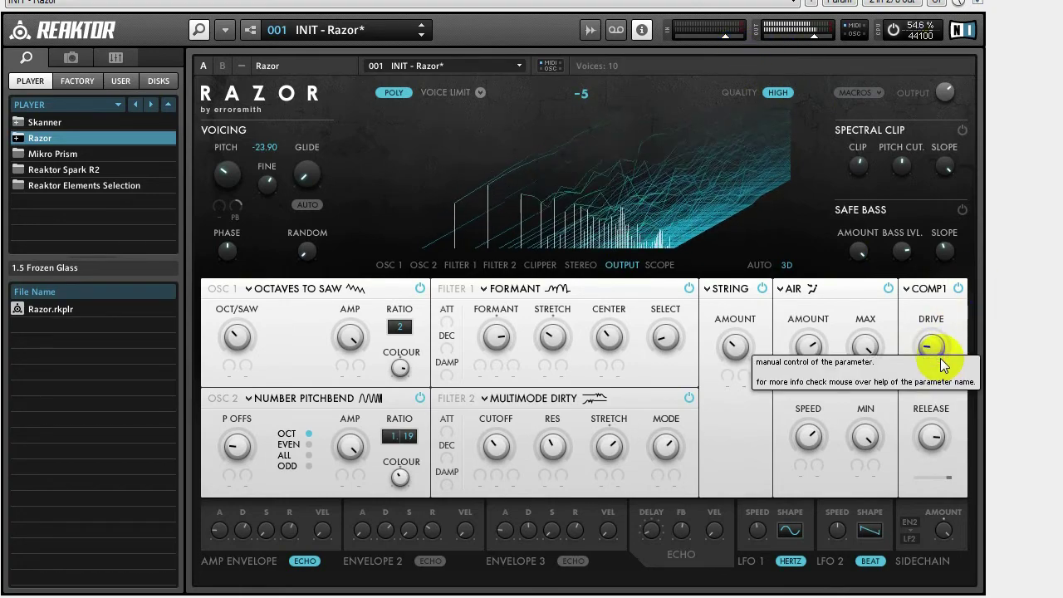